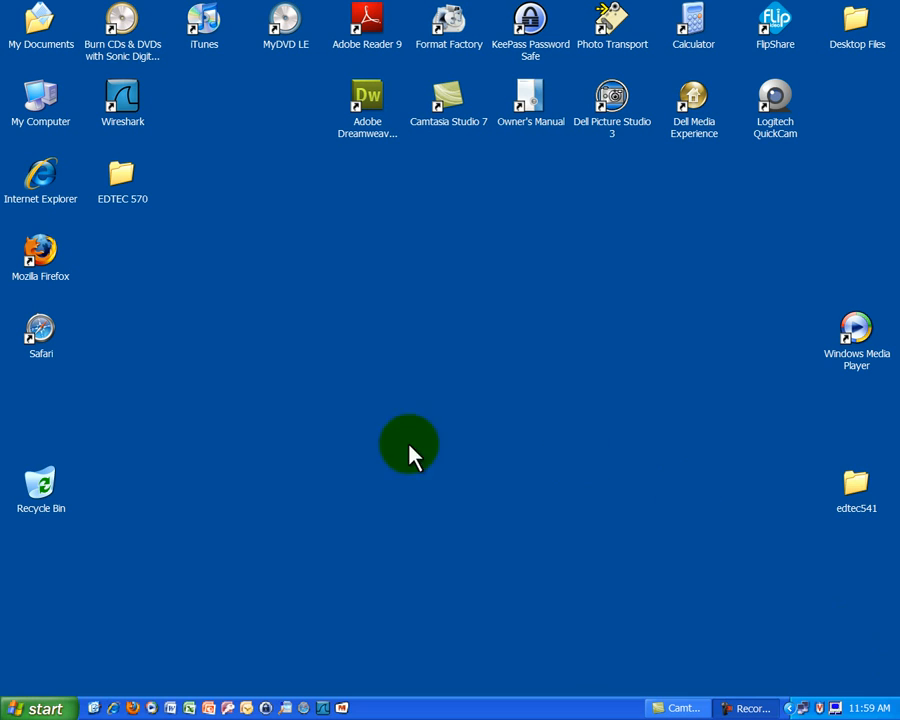
Launch Wireshark, and open a Command Prompt window placed over its lower area.
{"action": "double_click", "coordinate": [118, 100]}
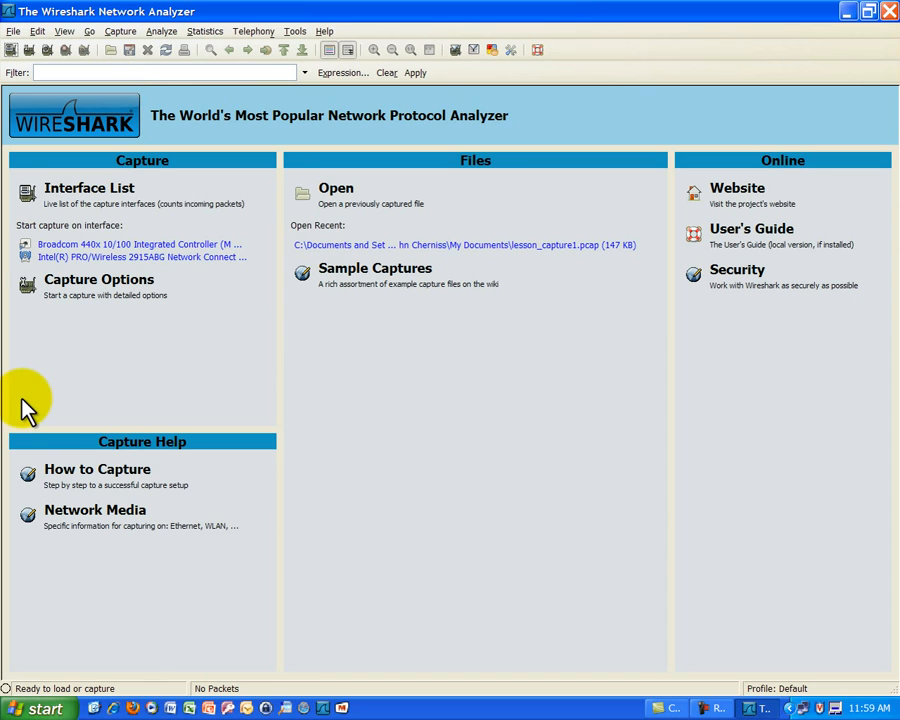
{"action": "left_click", "coordinate": [53, 706]}
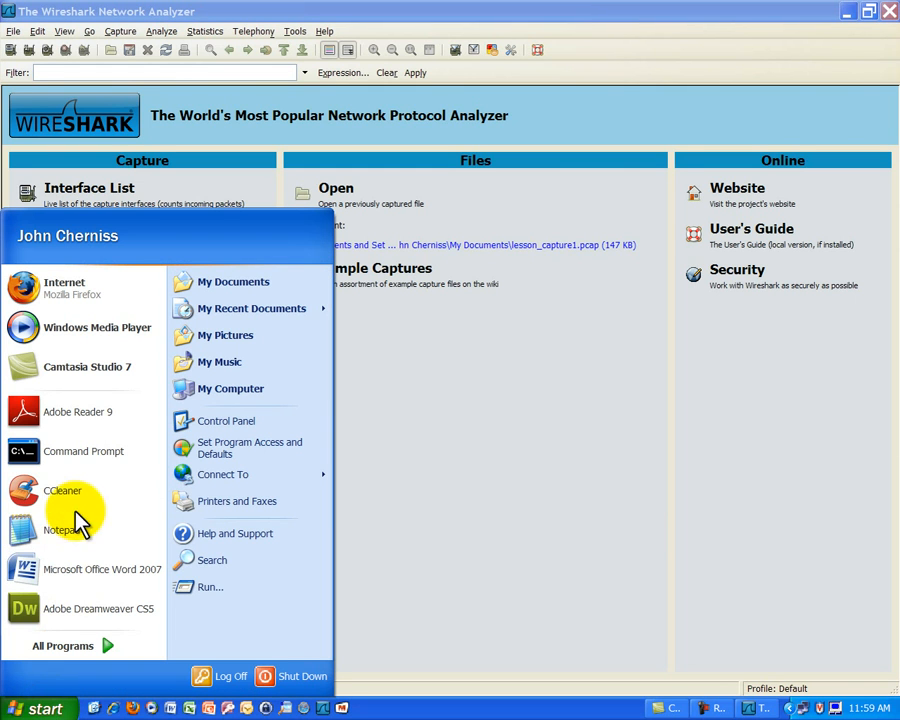
{"action": "left_click", "coordinate": [105, 465]}
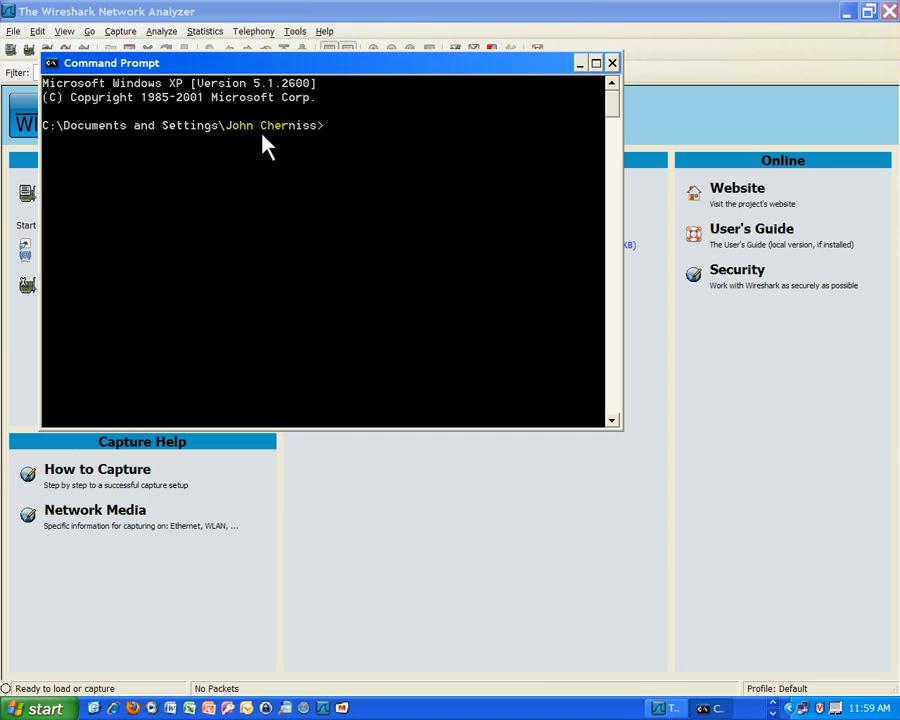
{"action": "left_click", "coordinate": [300, 62]}
{"action": "left_click_drag", "start_coordinate": [299, 70], "coordinate": [545, 324]}
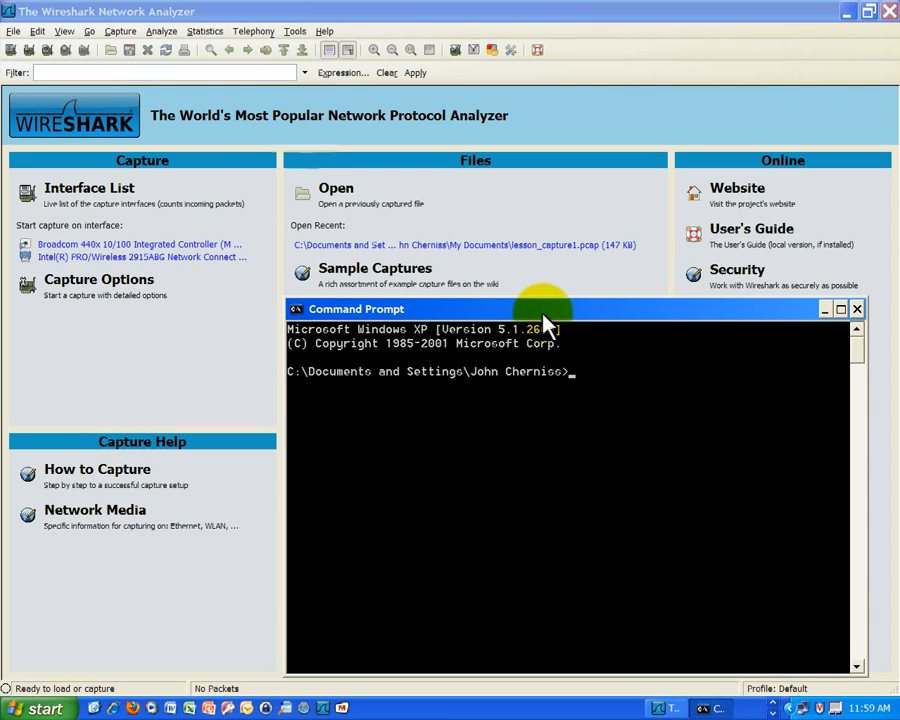
Start a packet capture on the Broadcom 440x 10/100 Integrated Controller with promiscuous mode turned off.
{"action": "left_click", "coordinate": [120, 32]}
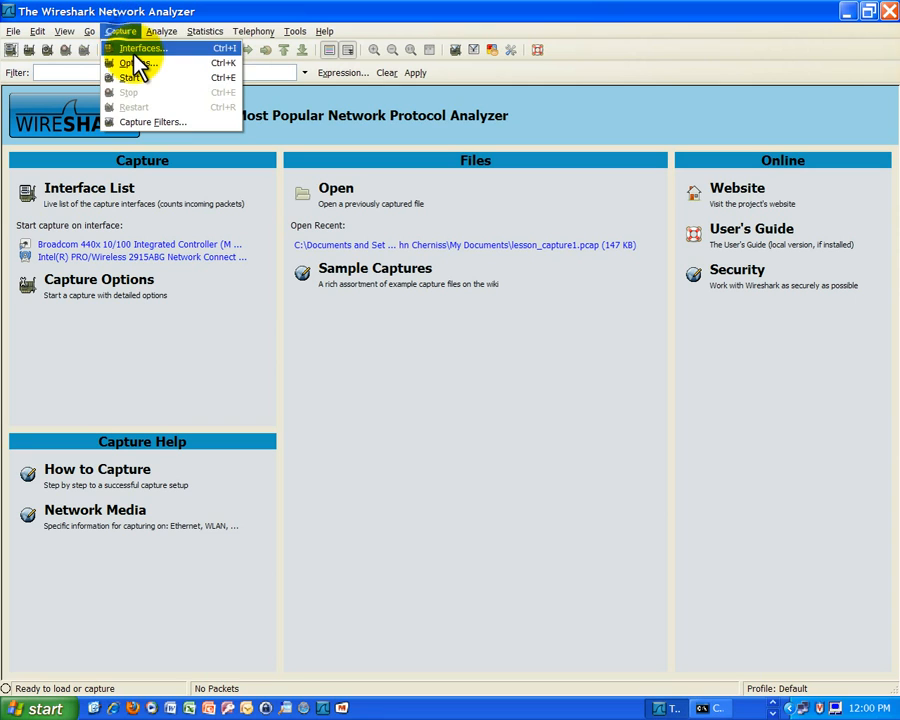
{"action": "left_click", "coordinate": [133, 52]}
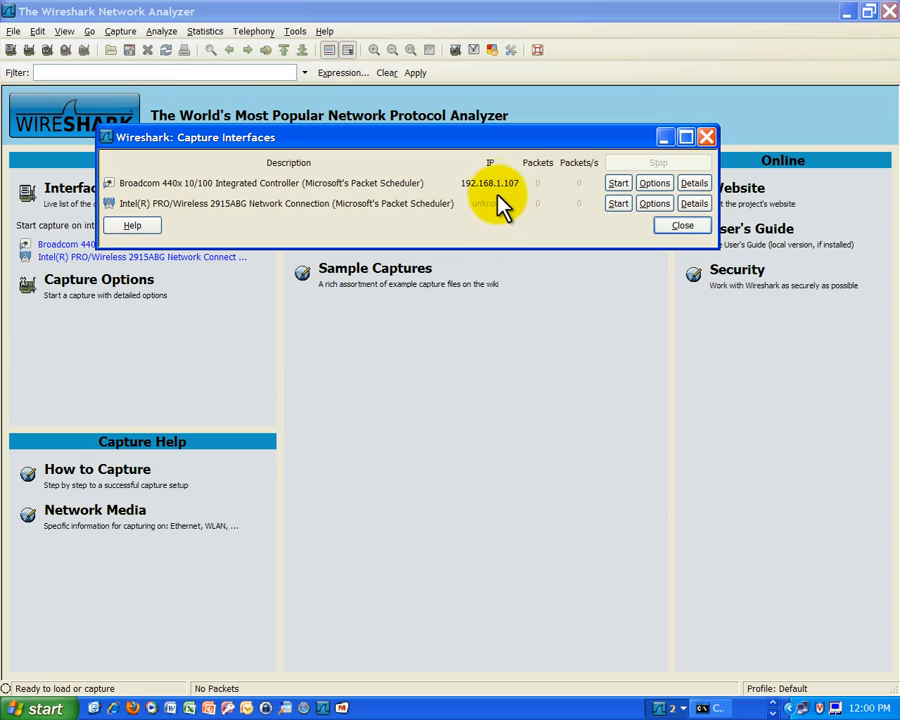
{"action": "left_click", "coordinate": [654, 185]}
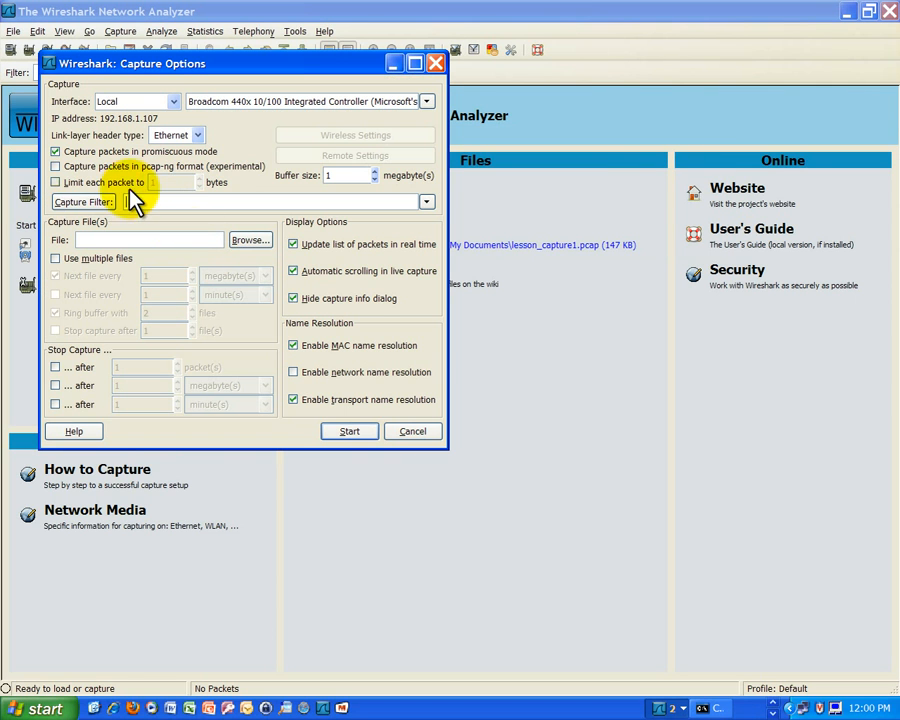
{"action": "left_click", "coordinate": [58, 156]}
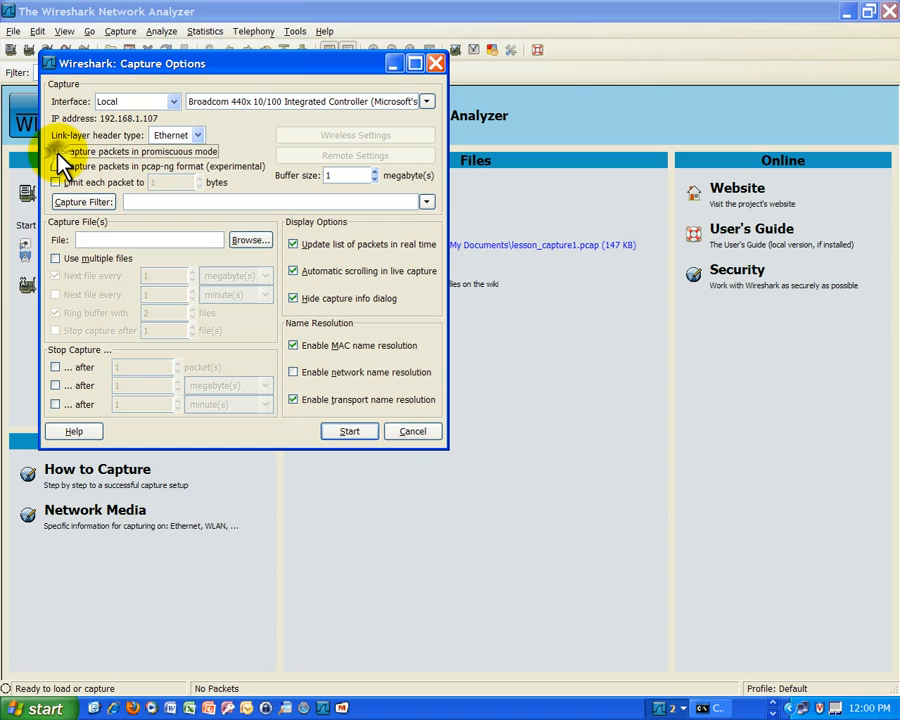
{"action": "left_click", "coordinate": [348, 432]}
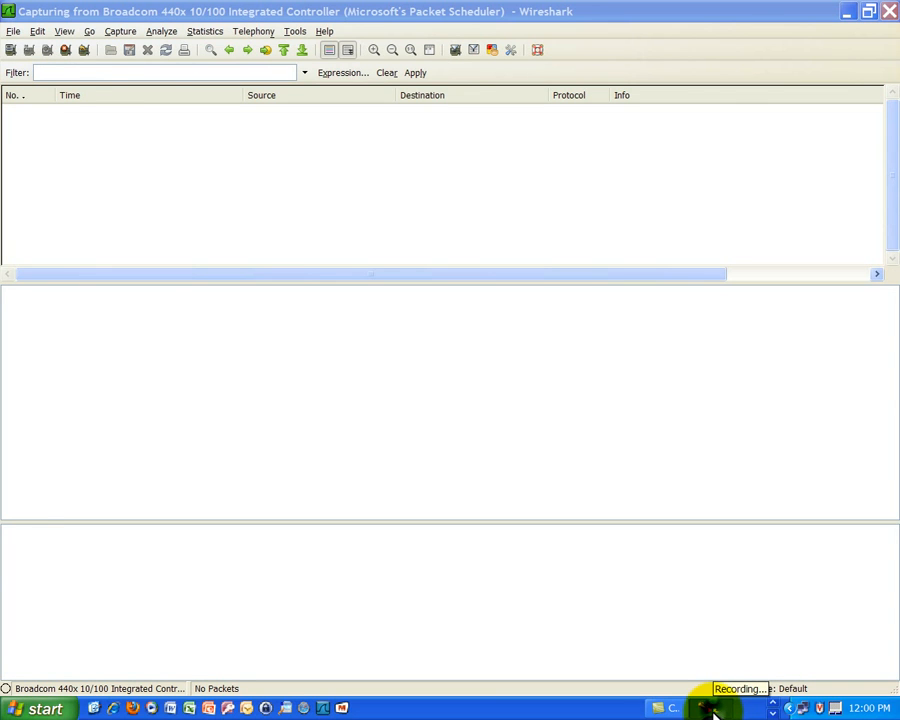
Switch to the Command Prompt, move it clear of the first packet rows, and open an FTP connection to ftp.mcafee.com.
{"action": "key", "text": "alt+Tab"}
{"action": "key", "text": "alt+Tab"}
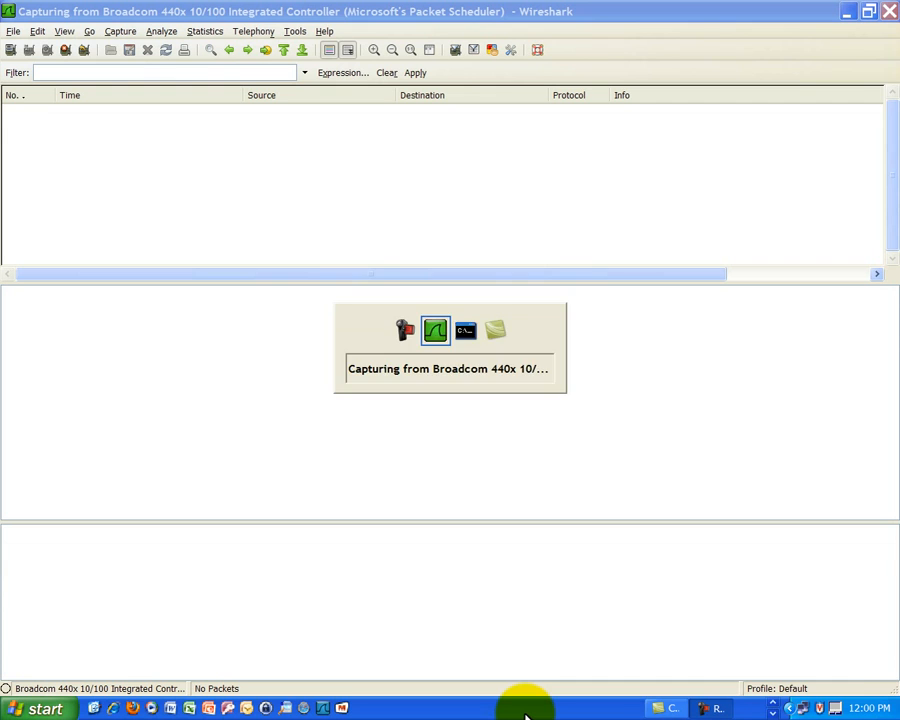
{"action": "left_click_drag", "start_coordinate": [556, 313], "coordinate": [393, 180]}
{"action": "type", "text": "ftp"}
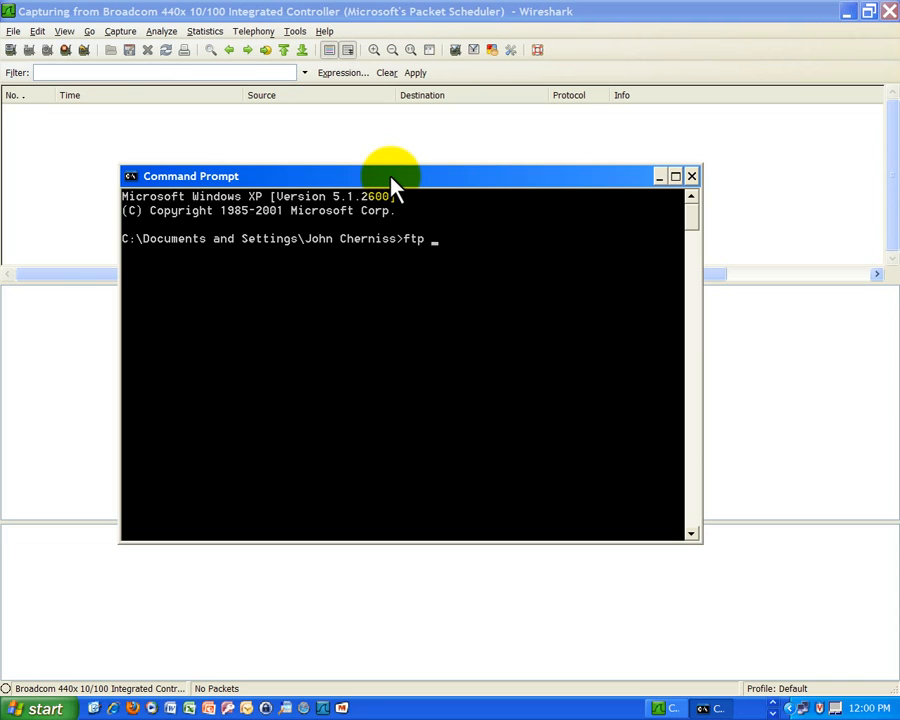
{"action": "type", "text": "ftp.mcafee.com"}
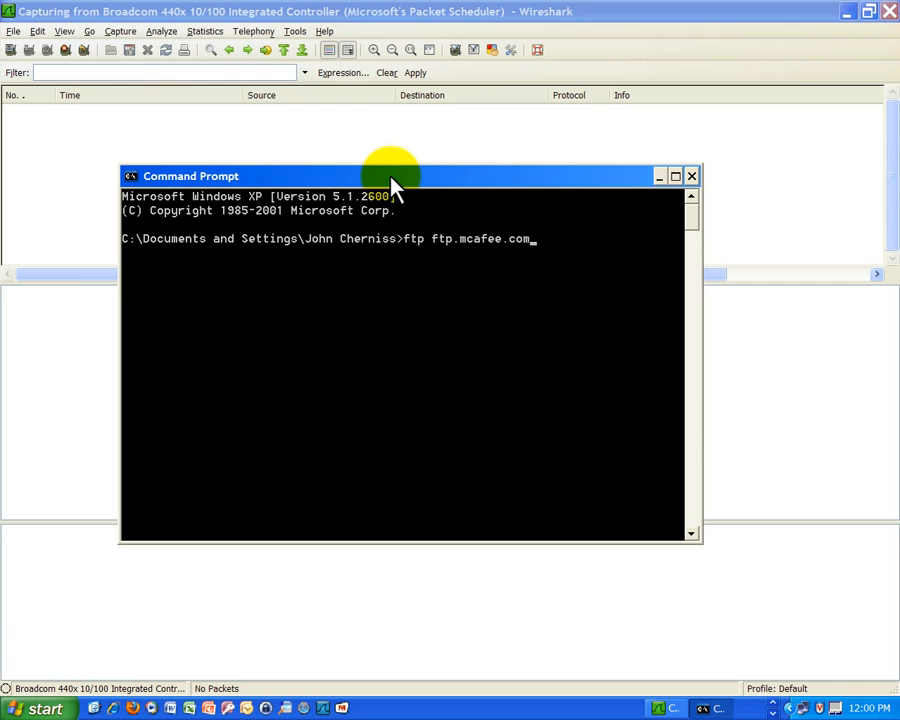
{"action": "key", "text": "Return"}
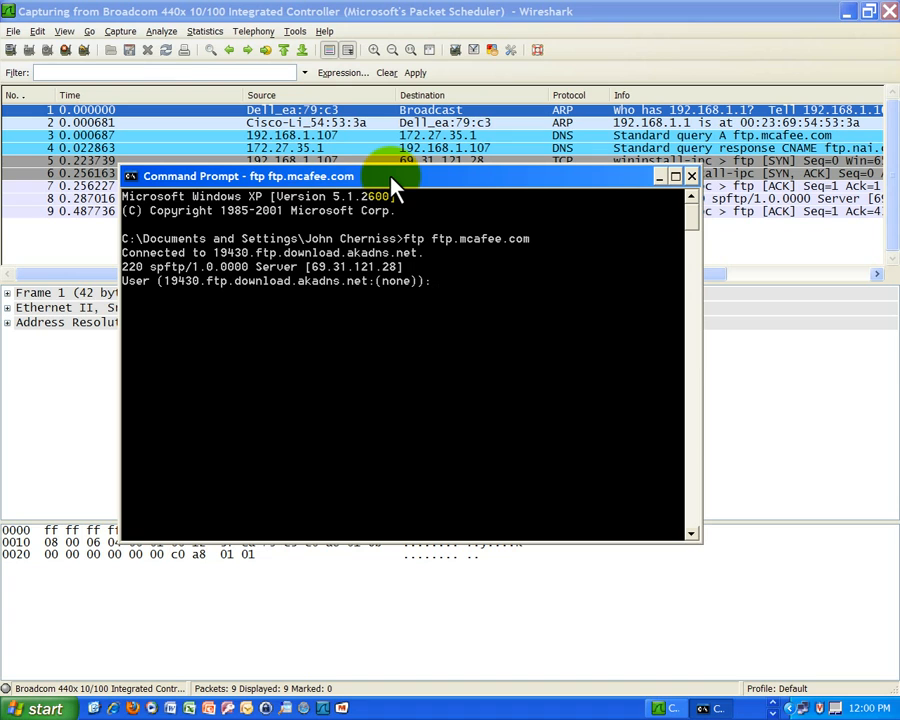
Log in to the FTP server as anonymous with the account password, and list the server directory with dir.
{"action": "type", "text": "anonymous"}
{"action": "key", "text": "Return"}
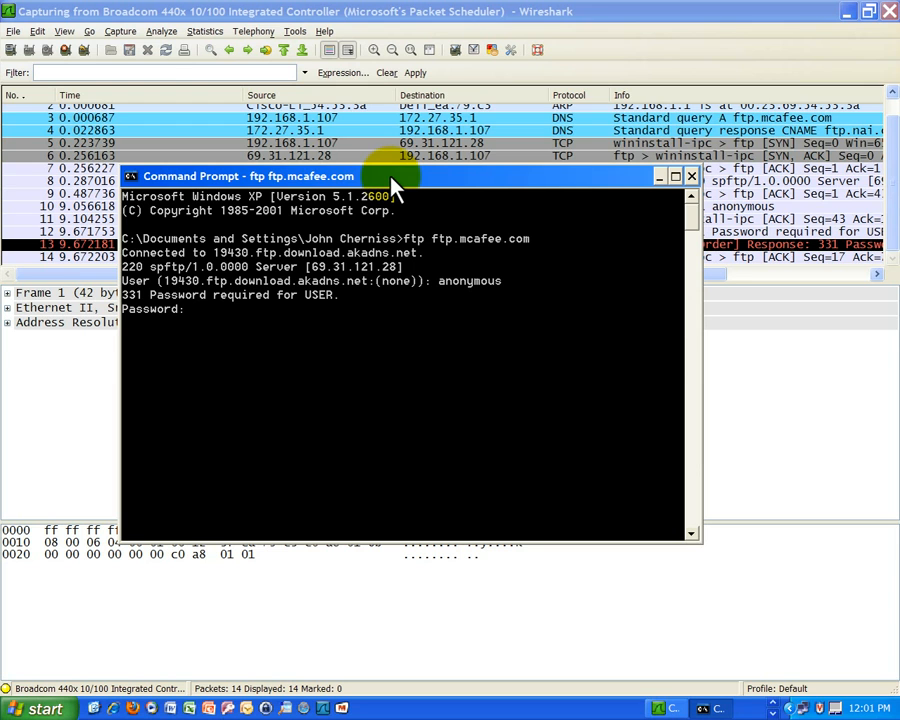
{"action": "key", "text": "Return"}
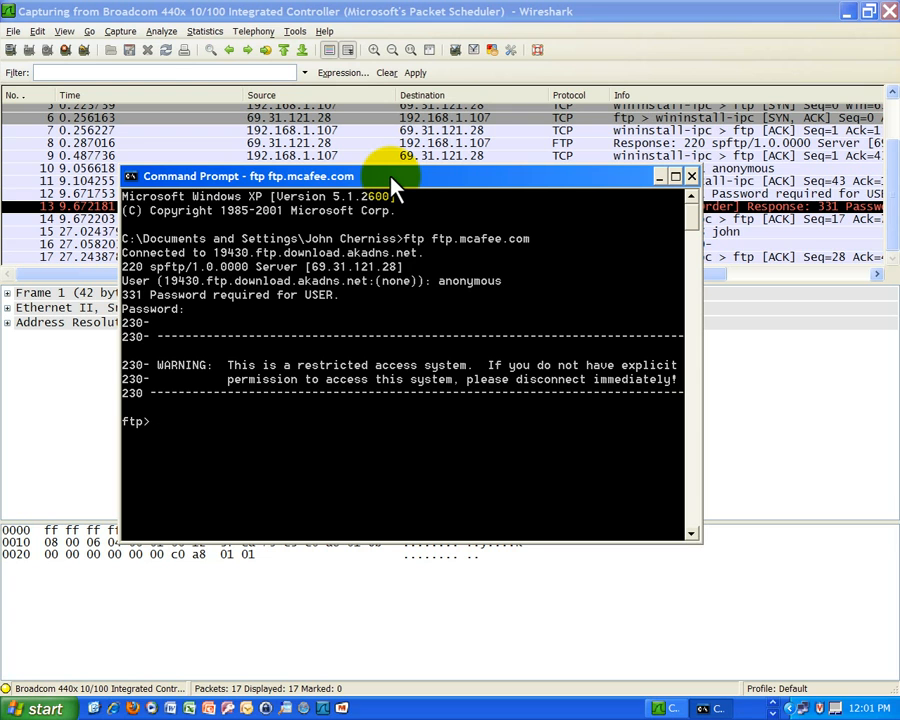
{"action": "type", "text": "dir"}
{"action": "key", "text": "Return"}
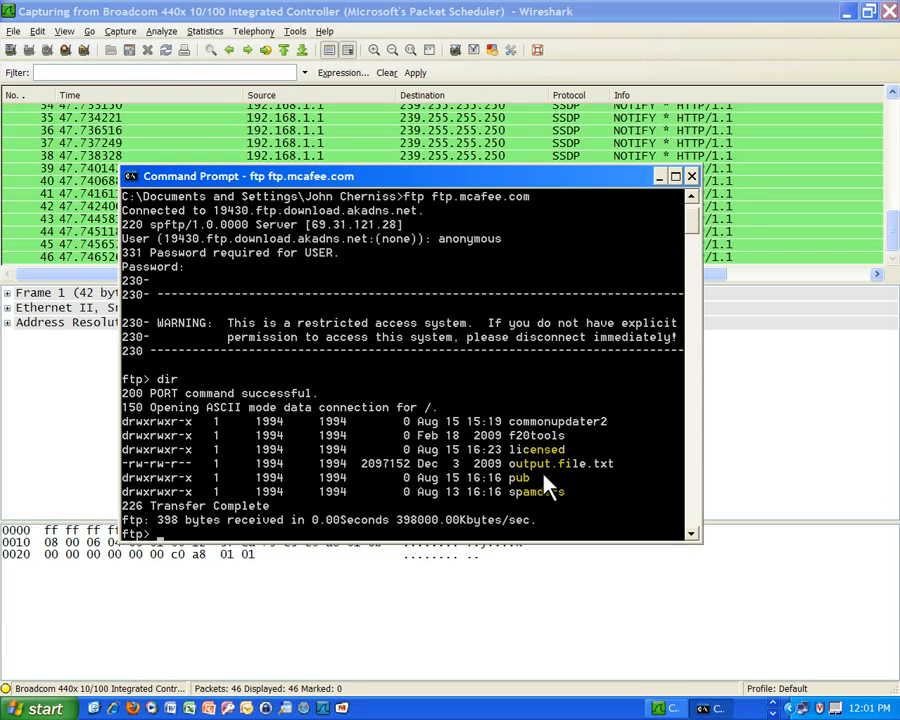
Set the FTP transfer type to ascii, change it to binary, and return it to ascii.
{"action": "type", "text": "ascii"}
{"action": "key", "text": "Return"}
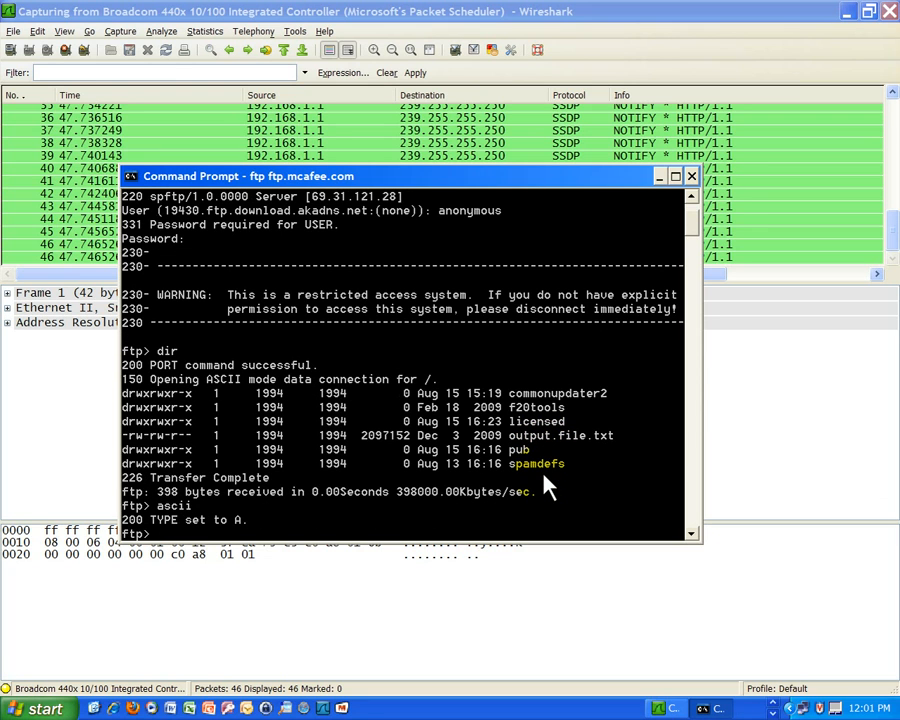
{"action": "type", "text": "binary"}
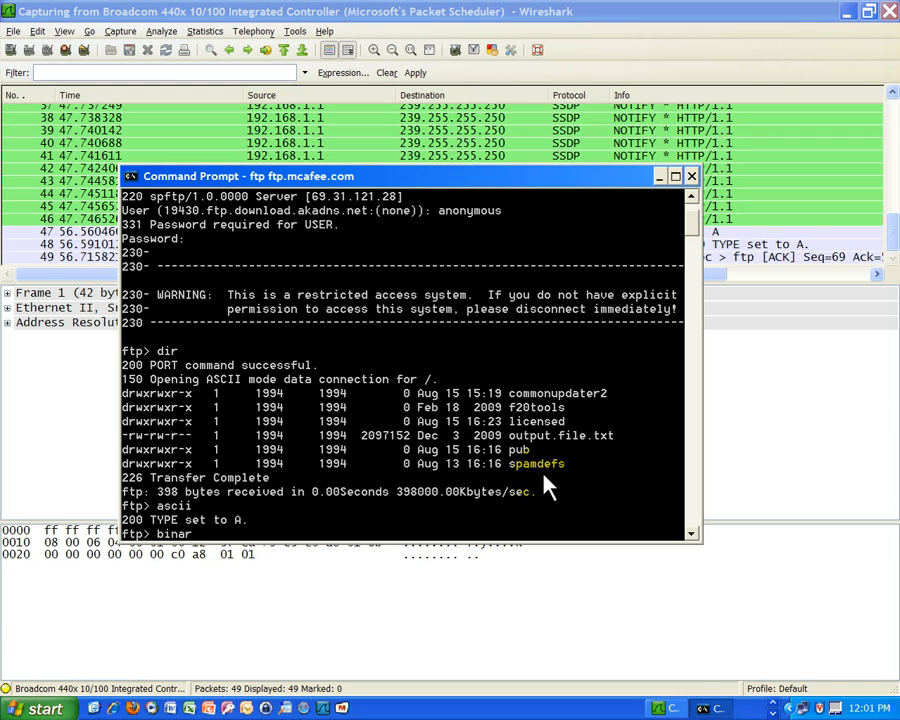
{"action": "key", "text": "Return"}
{"action": "type", "text": "ascii"}
{"action": "key", "text": "Return"}
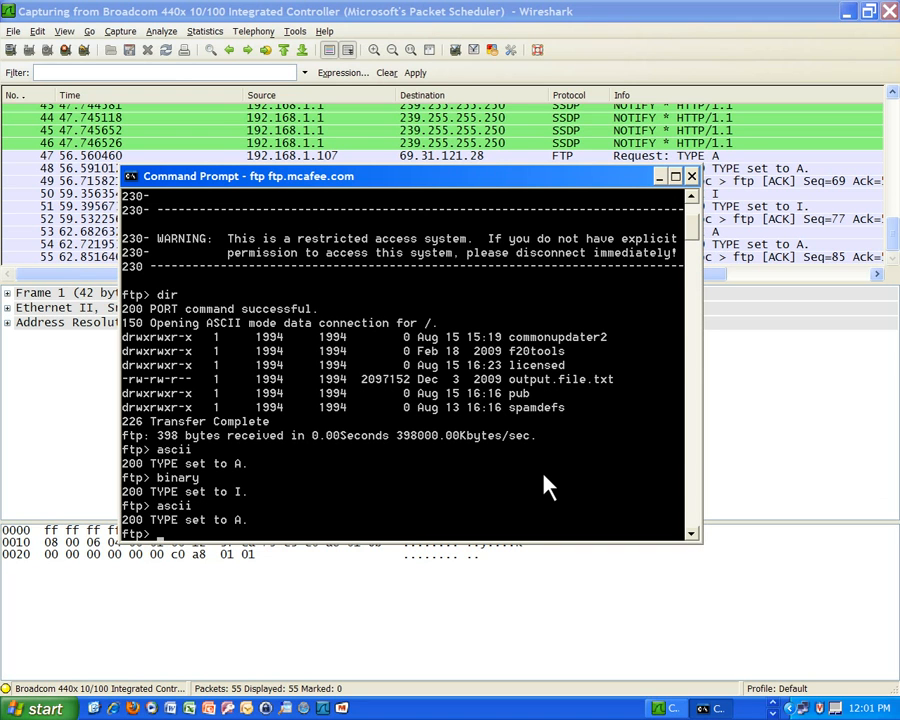
Turn on hash mark printing and download output.file.txt from the FTP server.
{"action": "type", "text": "hash"}
{"action": "key", "text": "Return"}
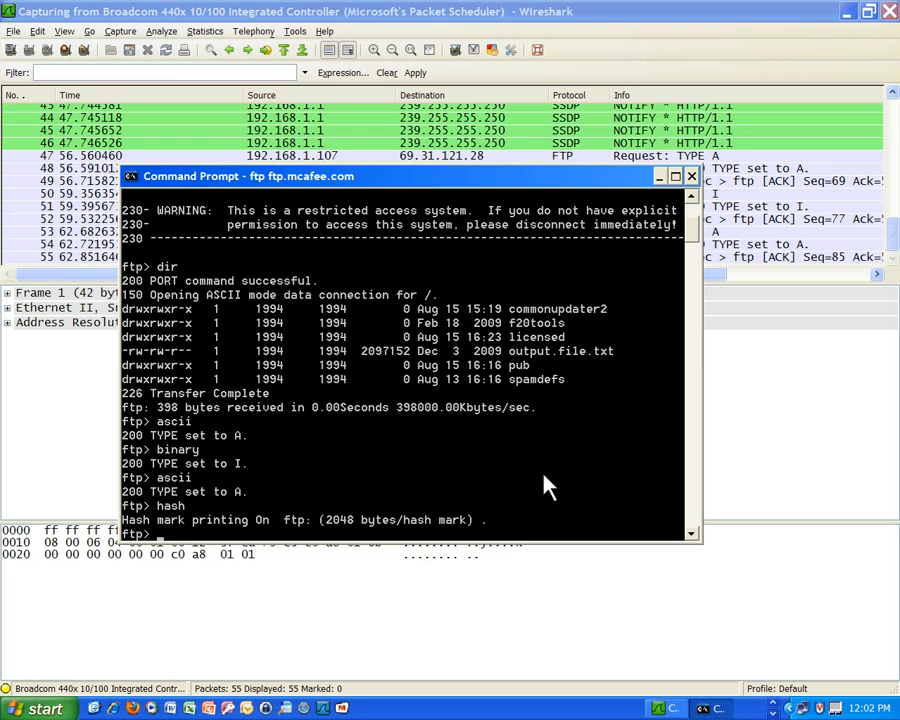
{"action": "type", "text": "get output.file.txt"}
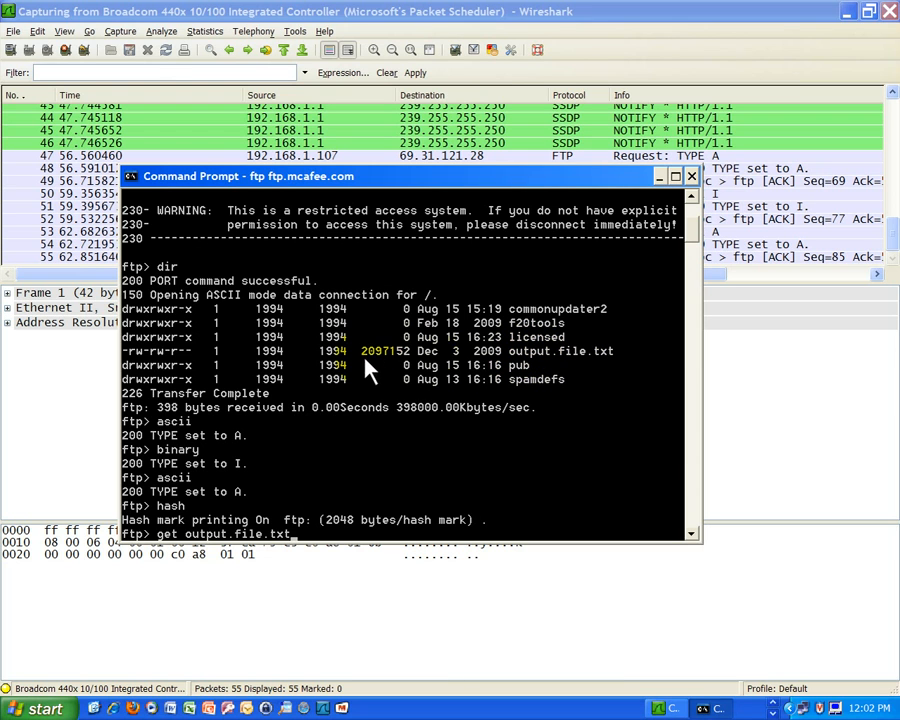
{"action": "key", "text": "Return"}
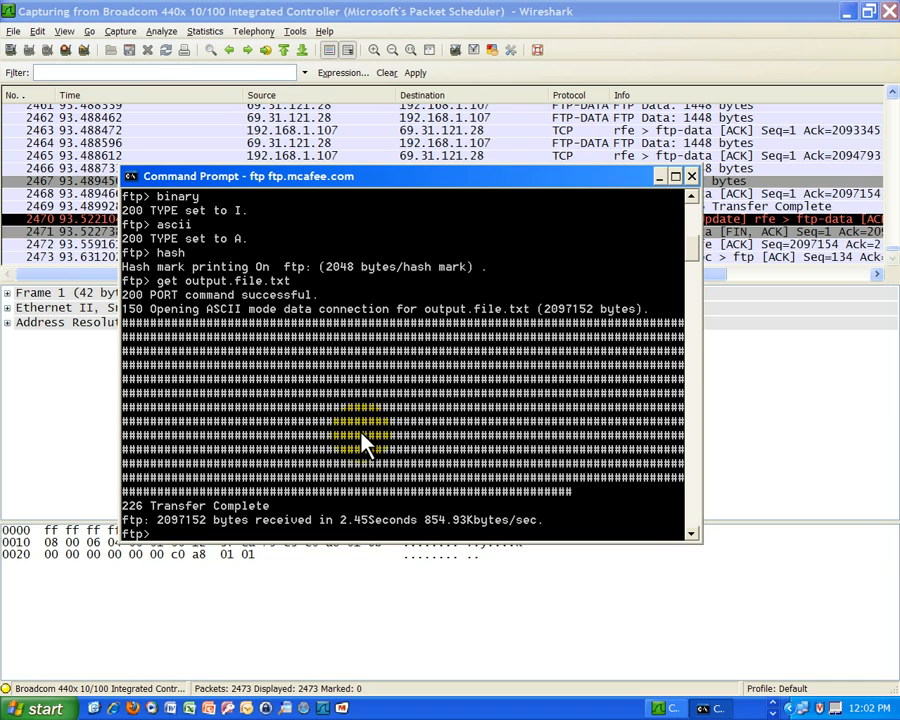
Quit the FTP session and close the Command Prompt window.
{"action": "type", "text": "quit"}
{"action": "key", "text": "Return"}
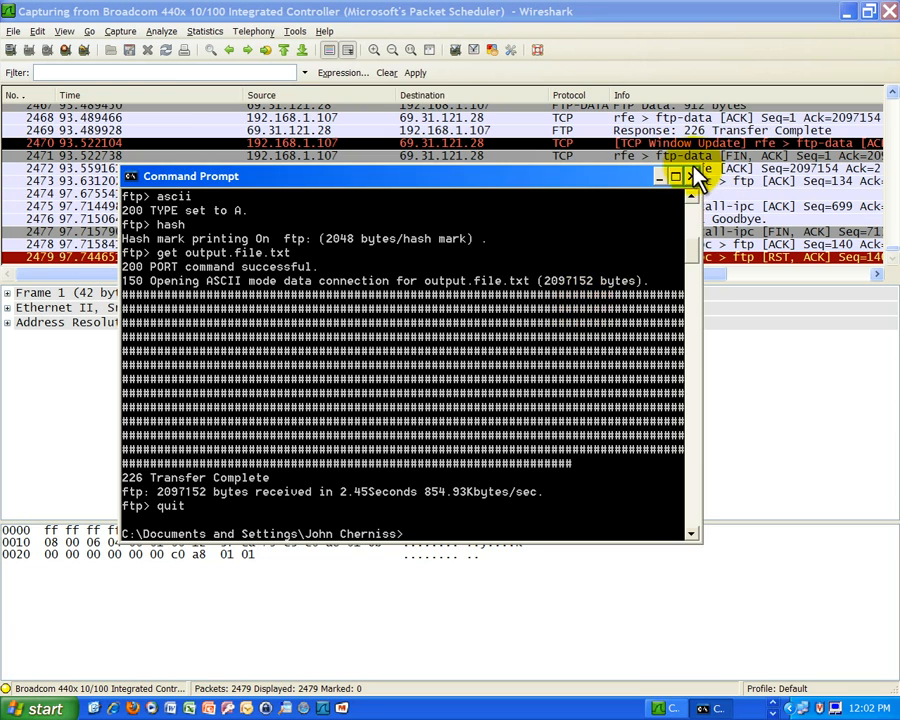
{"action": "left_click", "coordinate": [691, 176]}
Stop the packet capture in Wireshark and look over the captured packets from the last back to the first.
{"action": "left_click", "coordinate": [118, 31]}
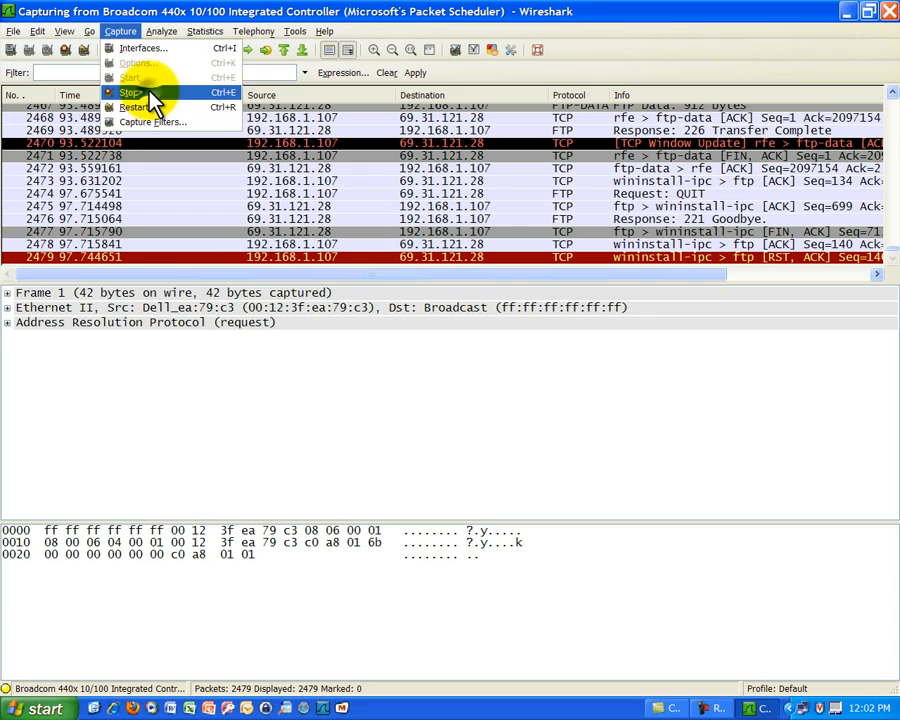
{"action": "left_click", "coordinate": [146, 92]}
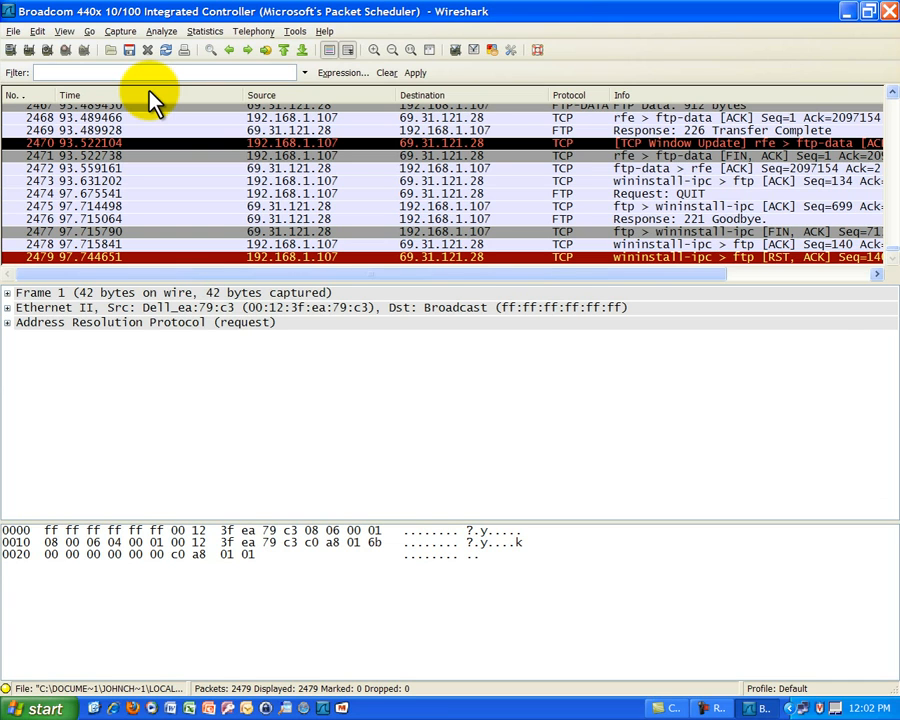
{"action": "left_click_drag", "start_coordinate": [895, 258], "coordinate": [896, 124]}
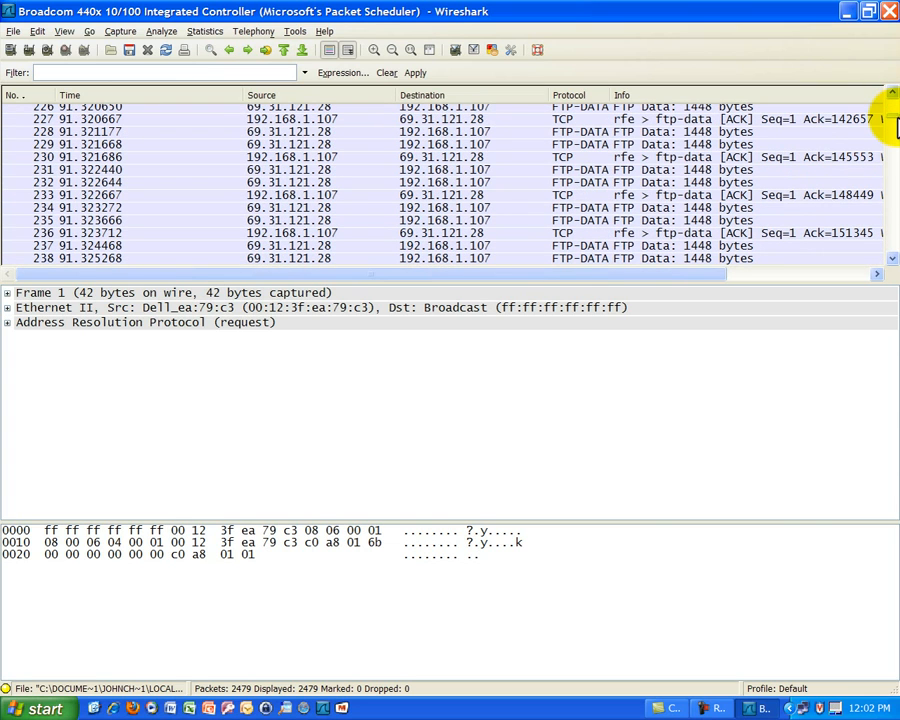
{"action": "left_click_drag", "start_coordinate": [897, 127], "coordinate": [890, 272]}
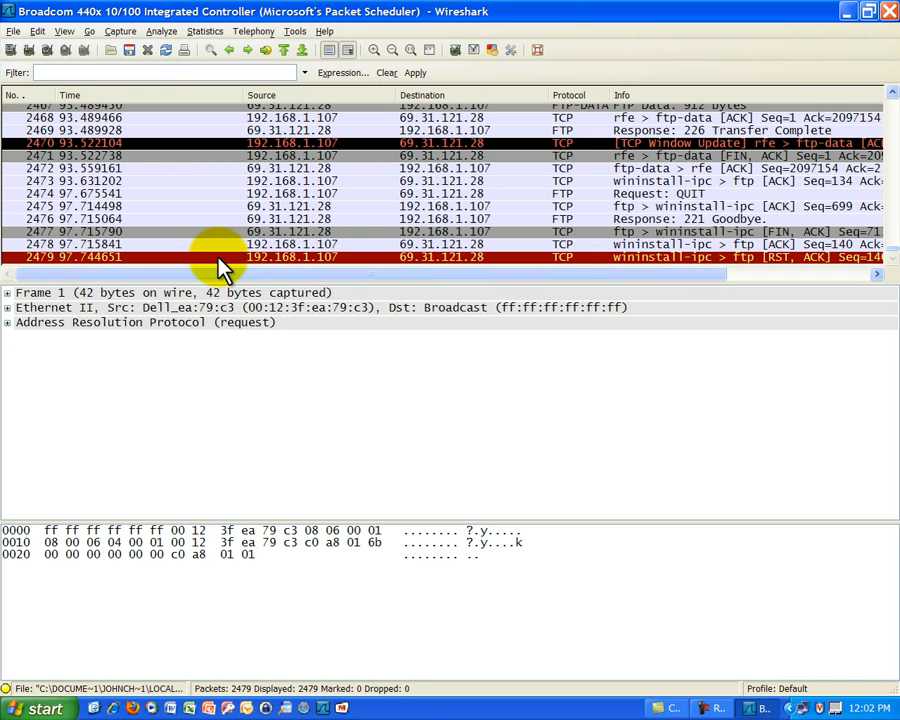
{"action": "left_click", "coordinate": [890, 248]}
{"action": "left_click_drag", "start_coordinate": [890, 248], "coordinate": [890, 107]}
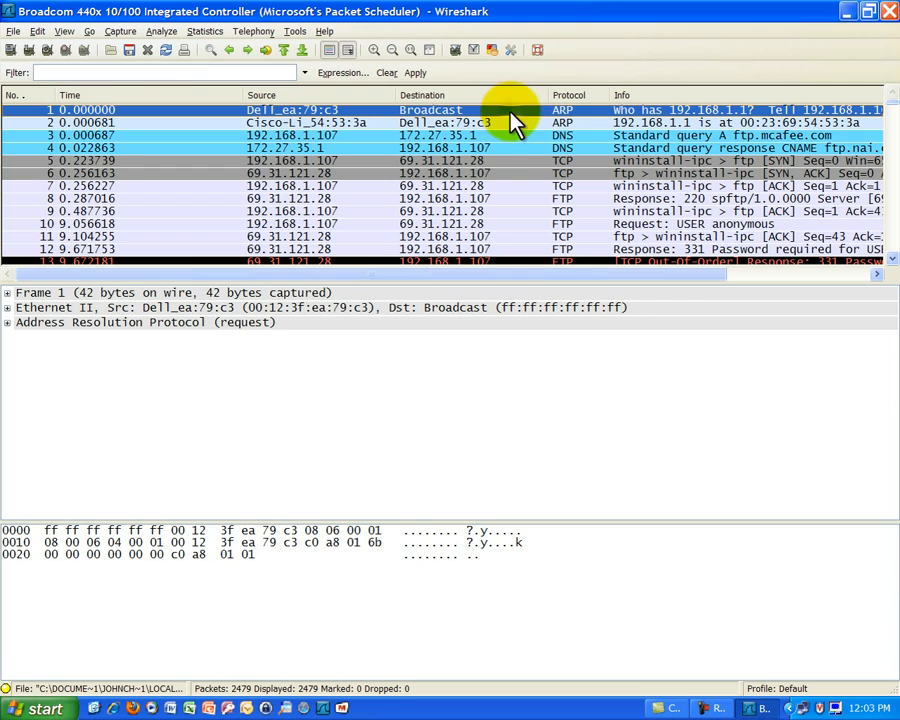
Examine the opening ARP request and reply, and the DNS query and response for ftp.mcafee.com.
{"action": "key", "text": "Down"}
{"action": "key", "text": "Up"}
{"action": "left_click", "coordinate": [532, 124]}
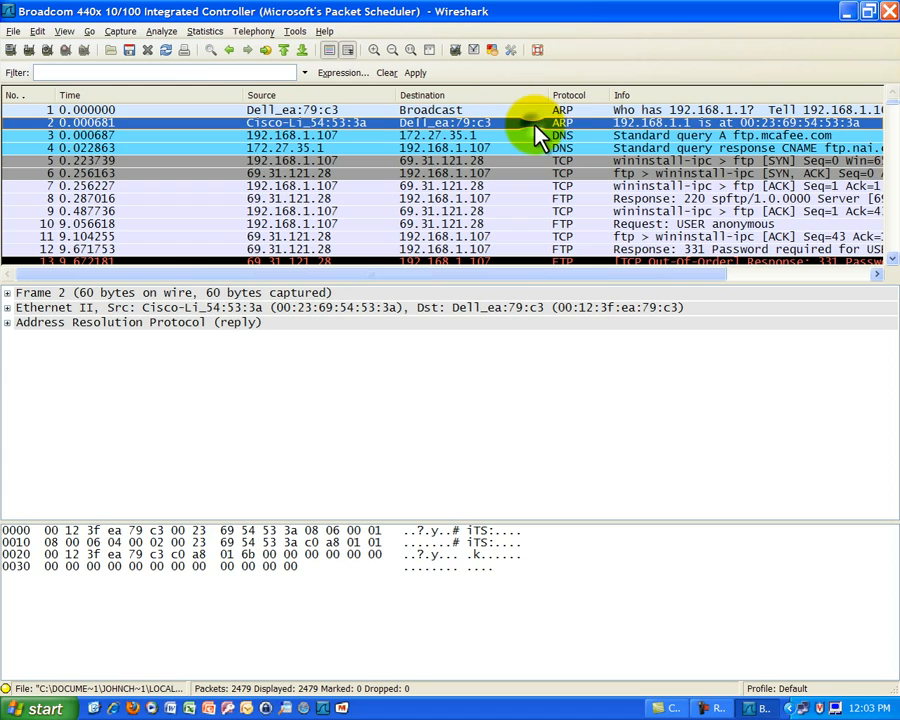
{"action": "left_click", "coordinate": [601, 112]}
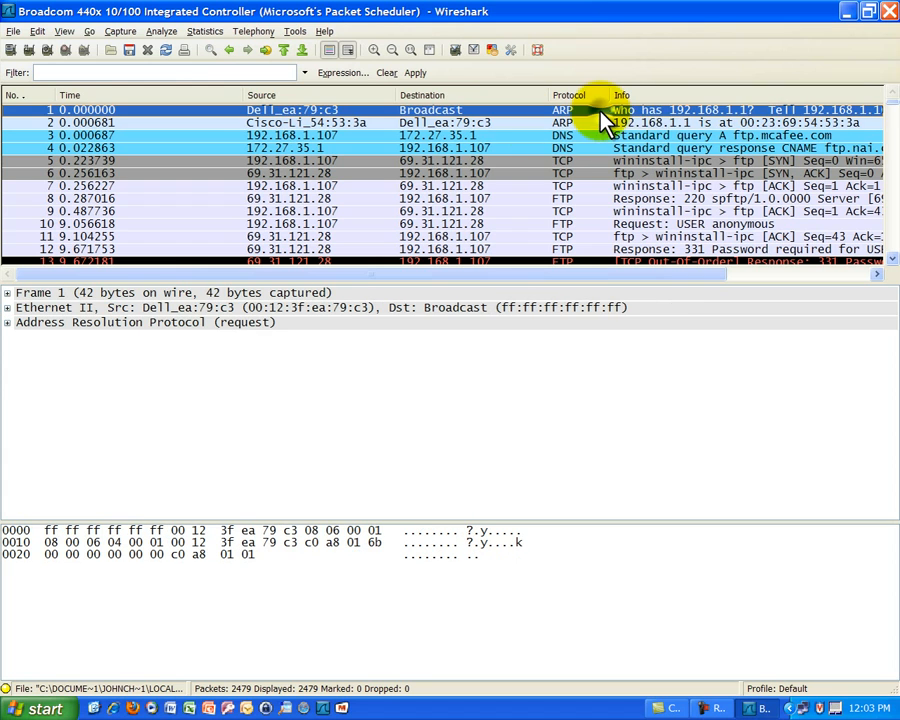
{"action": "left_click", "coordinate": [771, 136]}
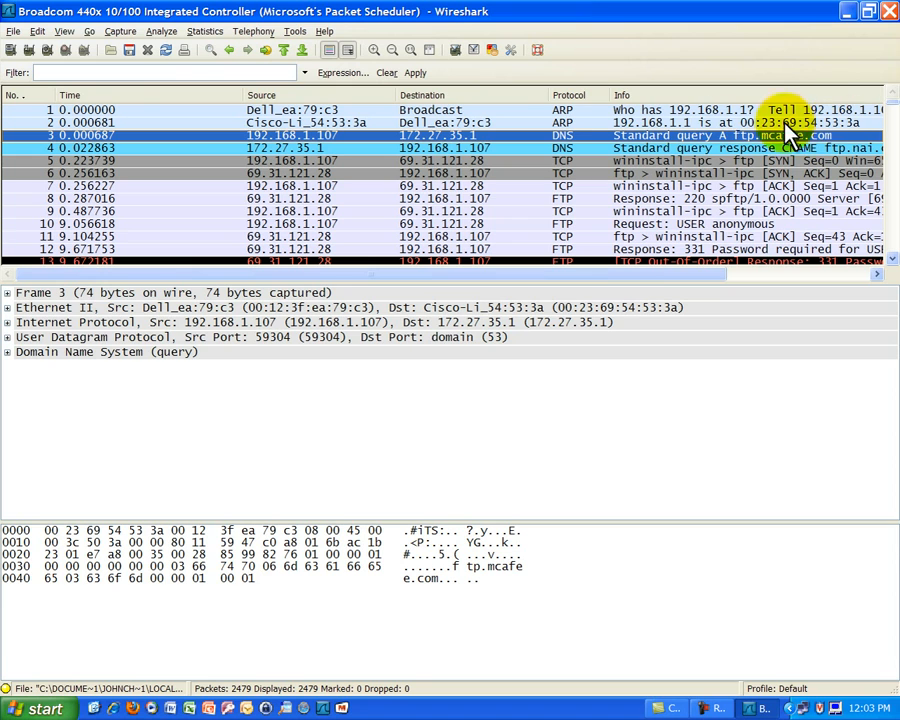
{"action": "left_click", "coordinate": [500, 111]}
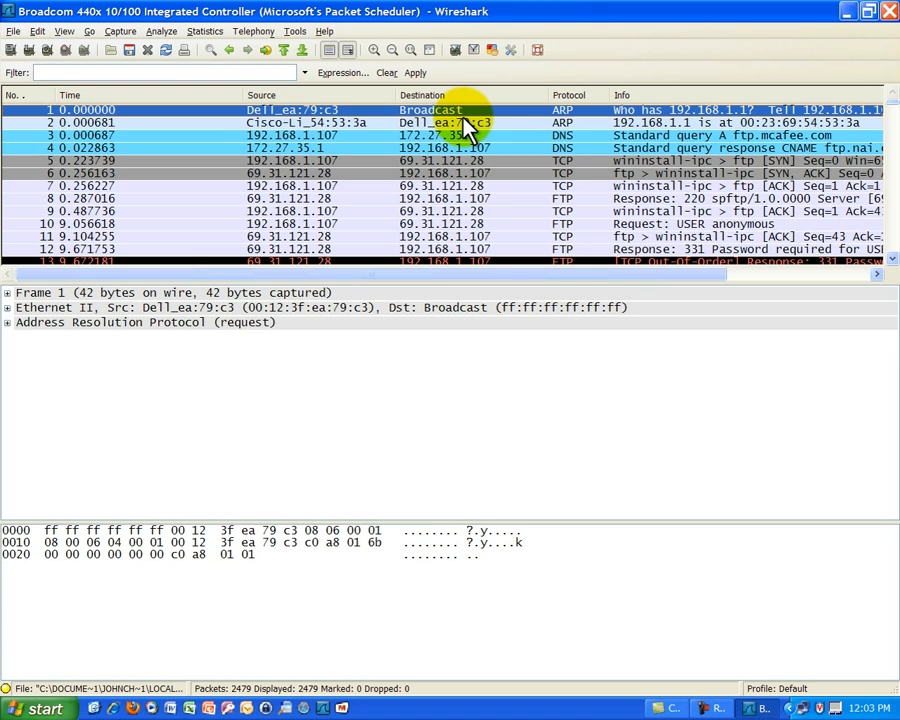
{"action": "left_click_drag", "start_coordinate": [482, 276], "coordinate": [647, 281]}
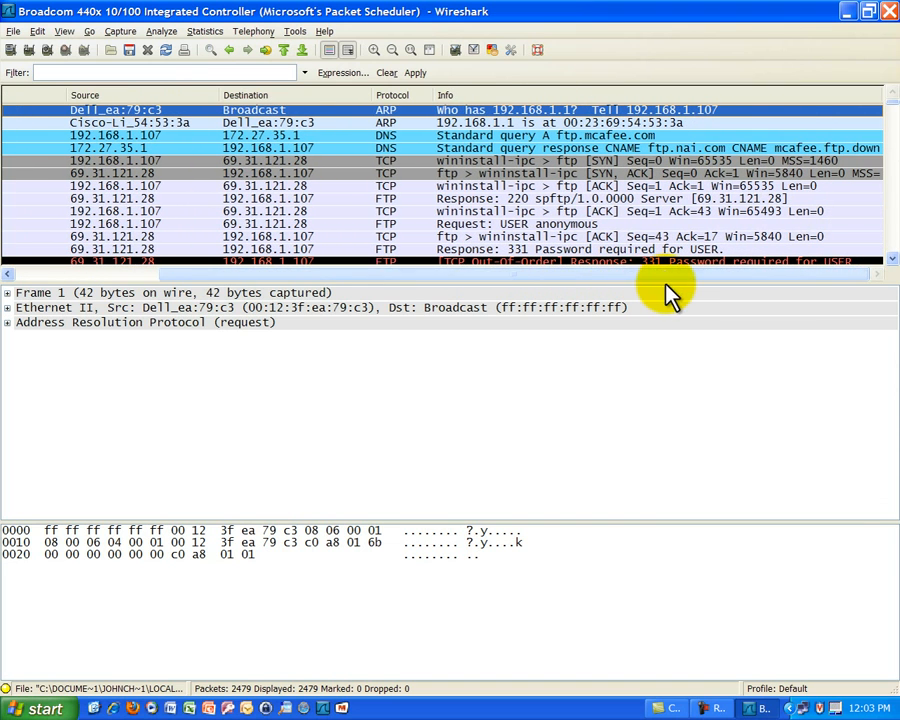
{"action": "left_click", "coordinate": [317, 137]}
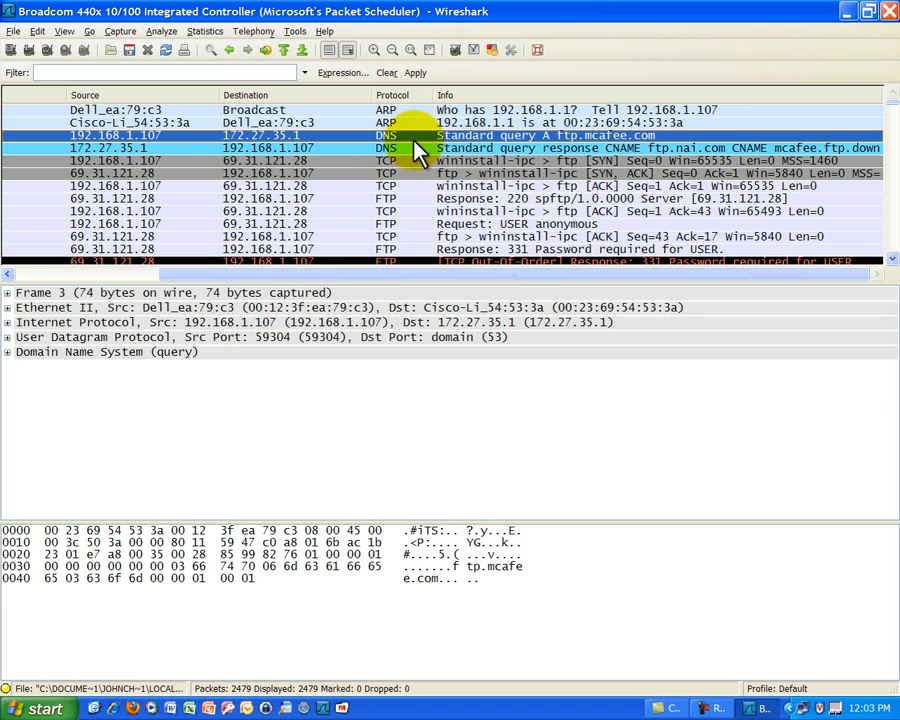
{"action": "left_click", "coordinate": [195, 149]}
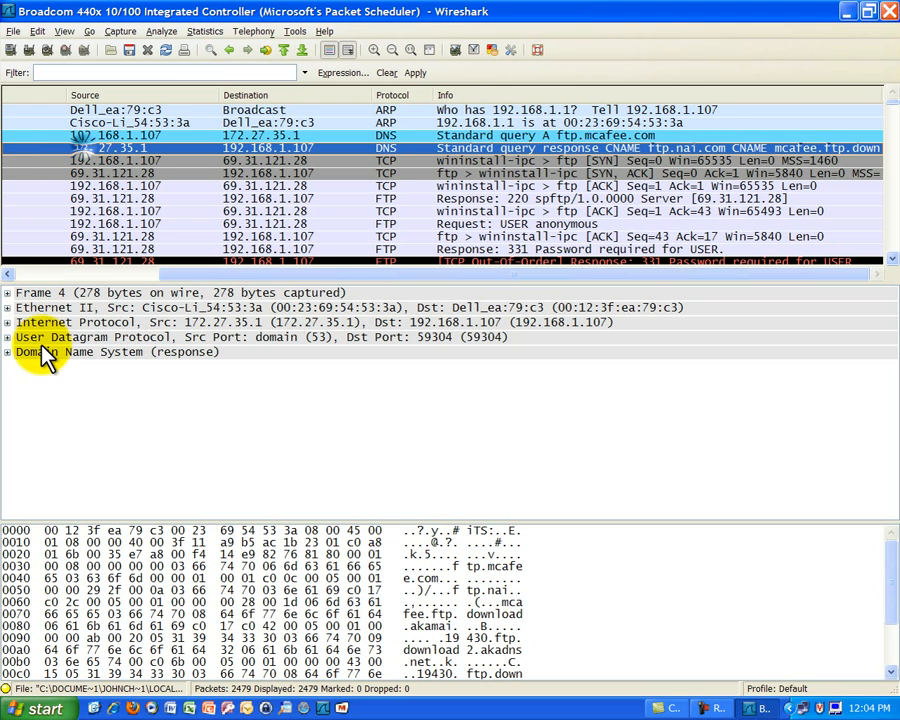
Expand the Domain Name System section and its Answers in the DNS response, and examine all the returned records.
{"action": "left_click", "coordinate": [7, 352]}
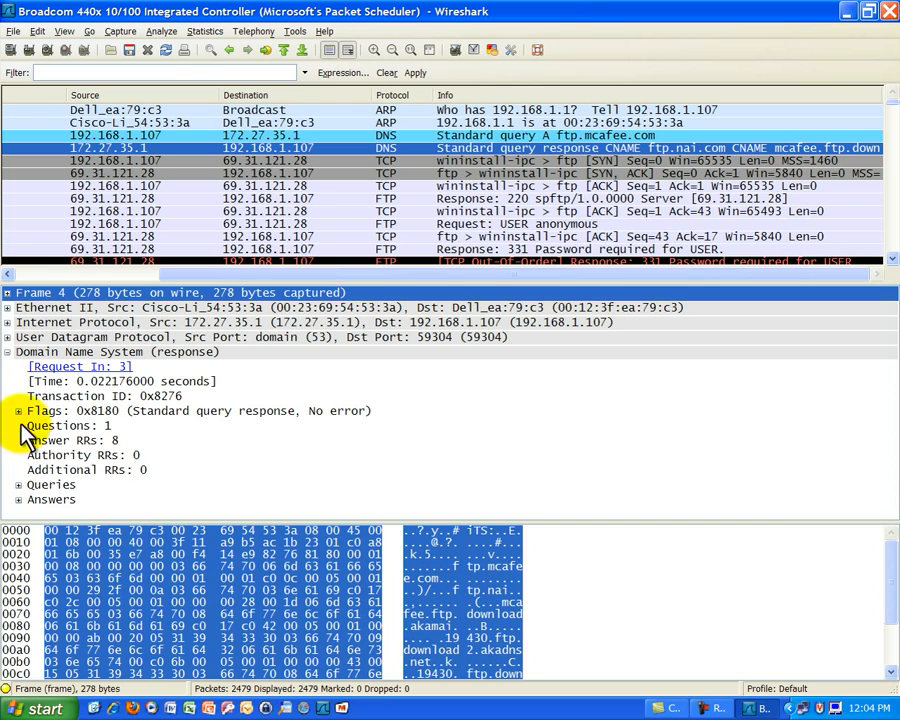
{"action": "left_click", "coordinate": [18, 499]}
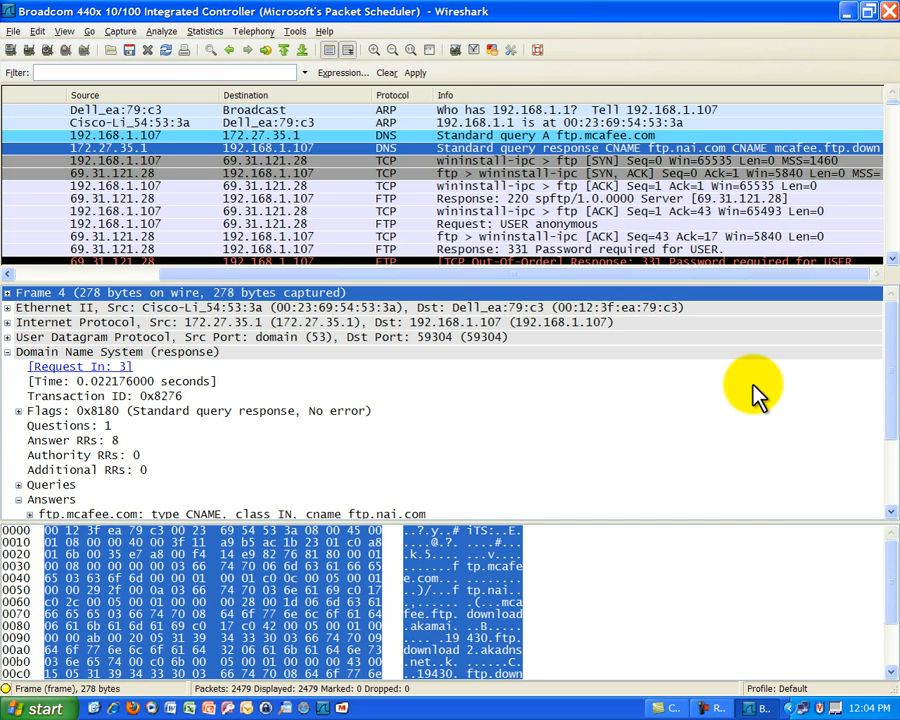
{"action": "left_click_drag", "start_coordinate": [893, 338], "coordinate": [898, 418]}
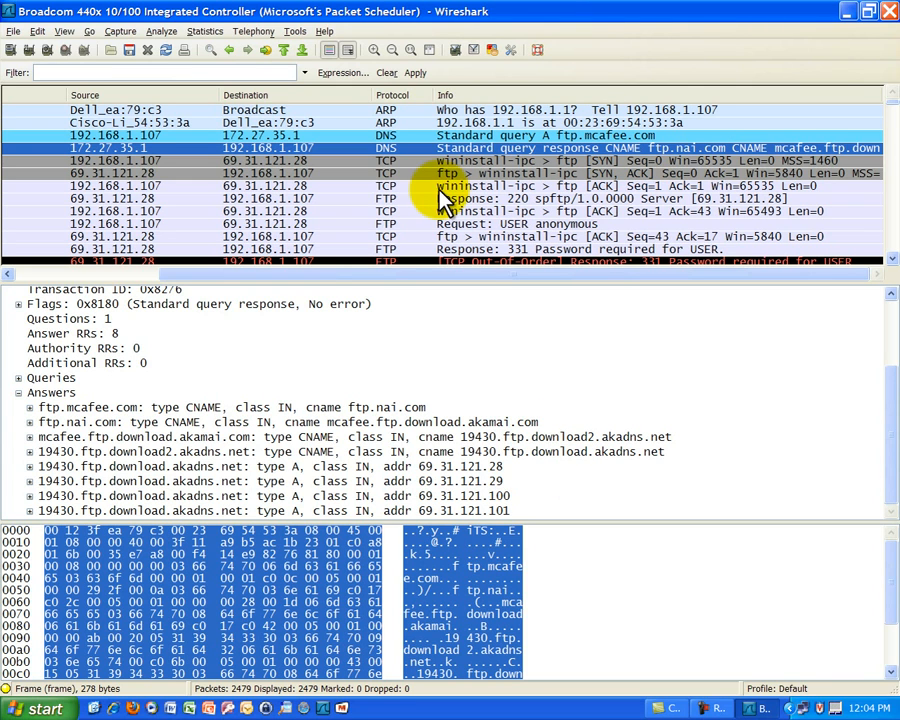
Examine the SYN, SYN-ACK and ACK packets of the TCP handshake, comparing their sequence and acknowledgement numbers.
{"action": "left_click", "coordinate": [409, 162]}
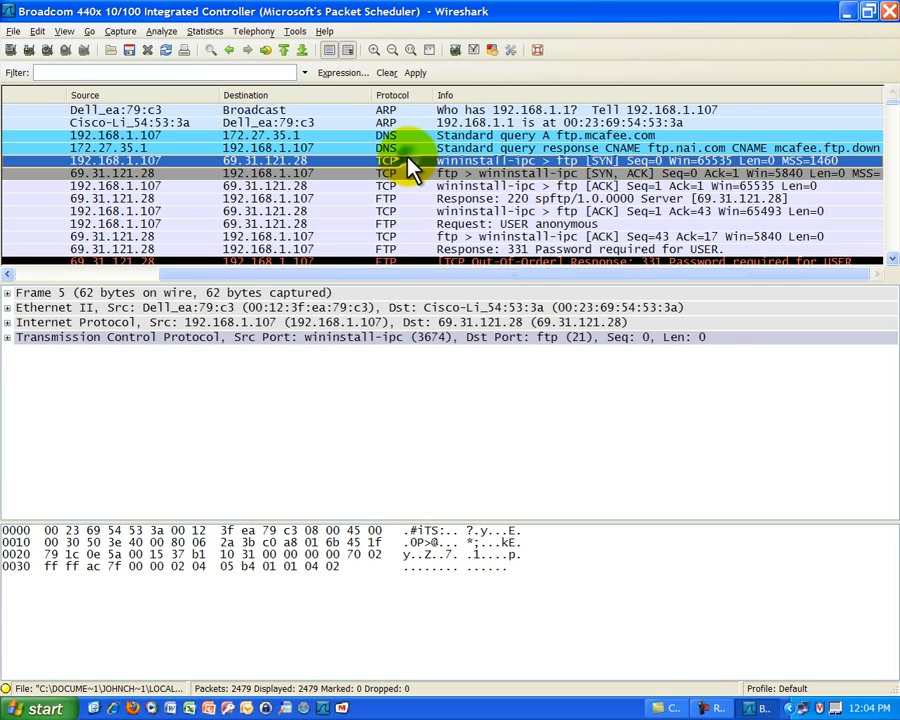
{"action": "left_click", "coordinate": [387, 174]}
{"action": "left_click", "coordinate": [386, 186]}
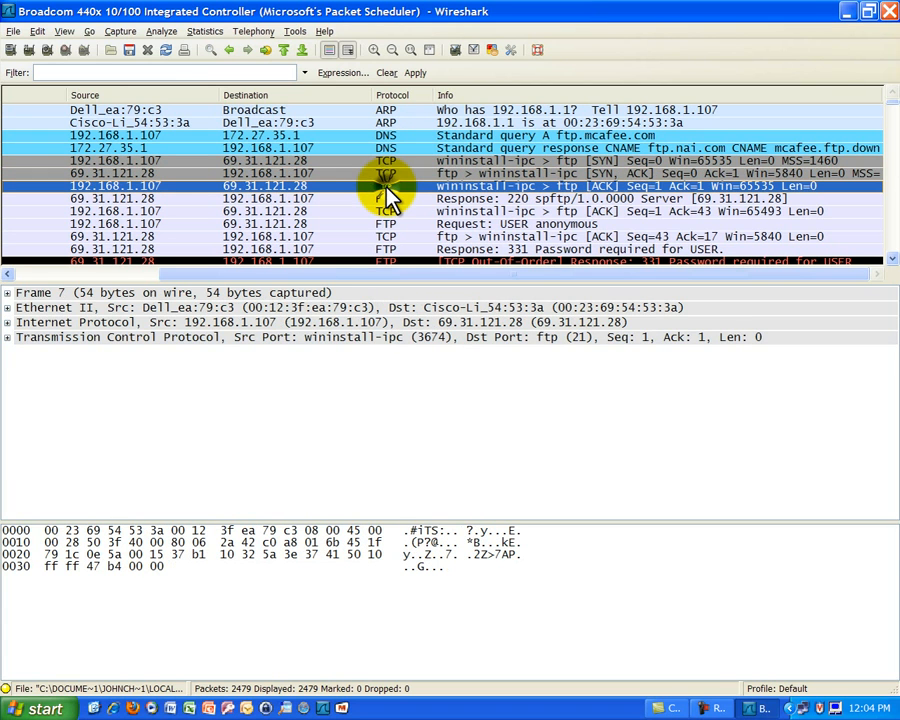
{"action": "left_click", "coordinate": [668, 186]}
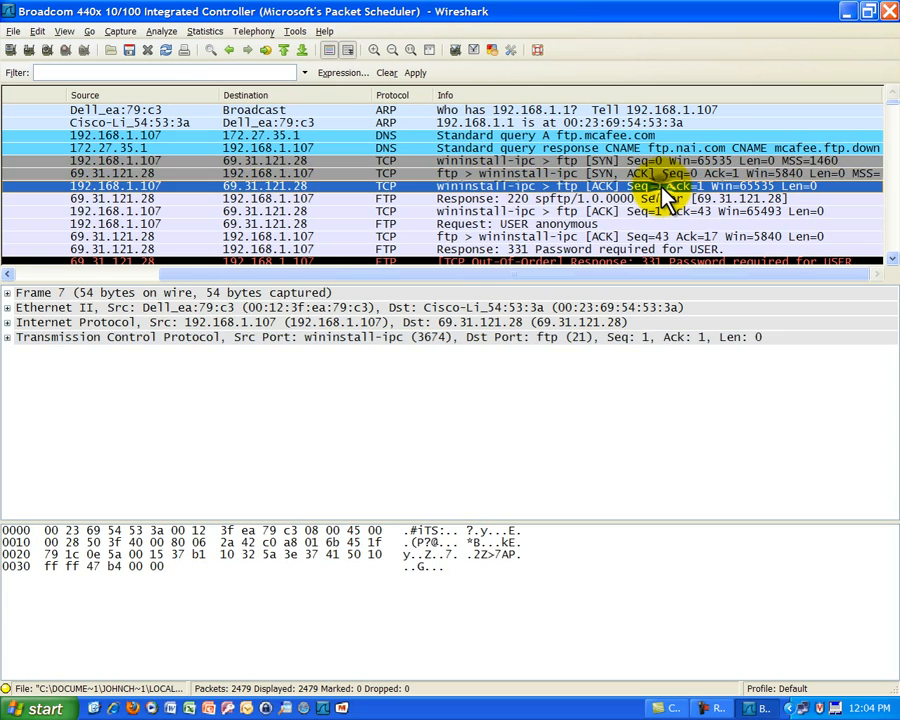
{"action": "left_click", "coordinate": [660, 173]}
{"action": "left_click", "coordinate": [664, 161]}
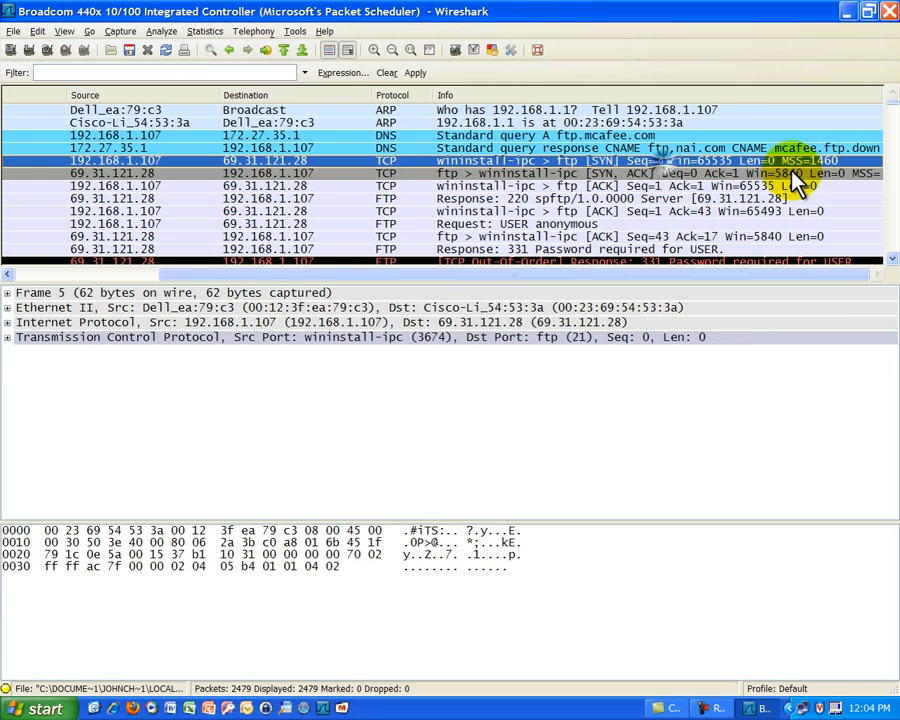
{"action": "left_click", "coordinate": [676, 187]}
{"action": "left_click", "coordinate": [668, 174]}
{"action": "left_click", "coordinate": [660, 161]}
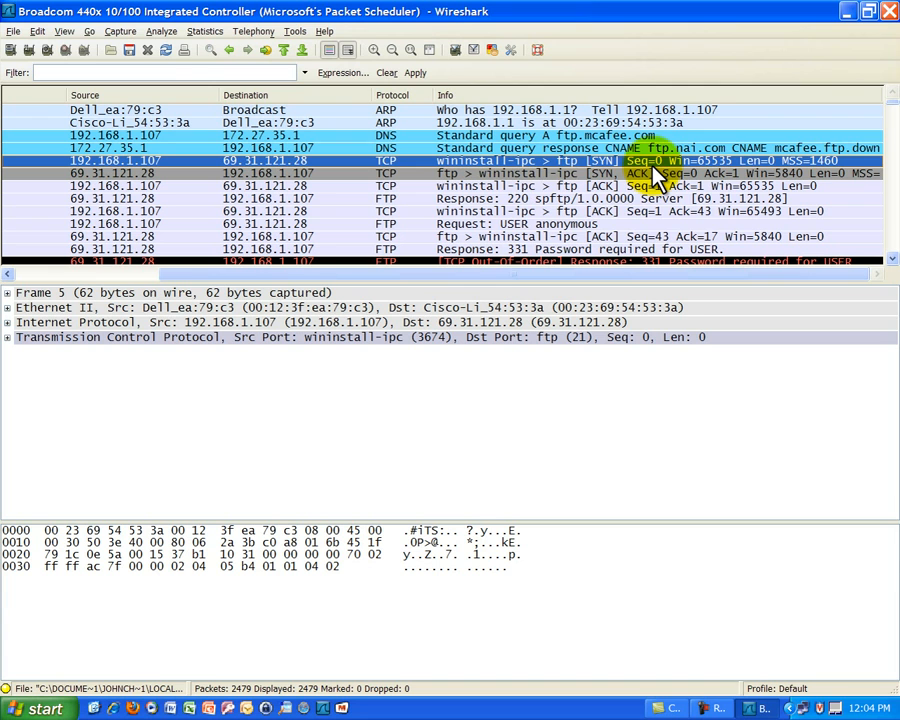
{"action": "left_click", "coordinate": [508, 174]}
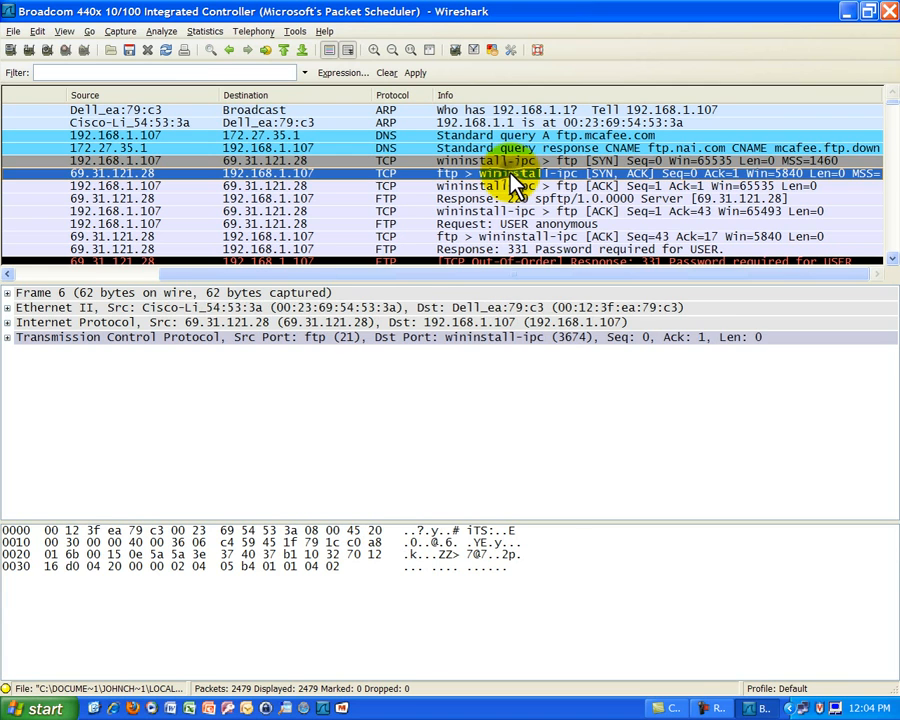
{"action": "left_click", "coordinate": [494, 187]}
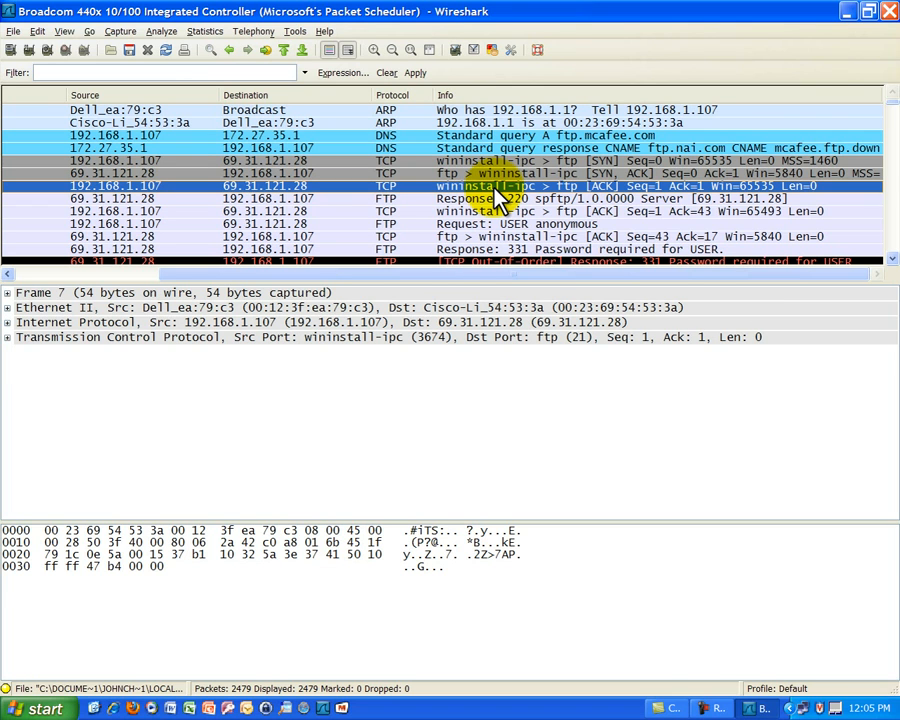
Step through the packets from the FTP server greeting to the first 331 response, checking the time of the USER anonymous request.
{"action": "key", "text": "Down"}
{"action": "key", "text": "Down"}
{"action": "key", "text": "Down"}
{"action": "key", "text": "Down"}
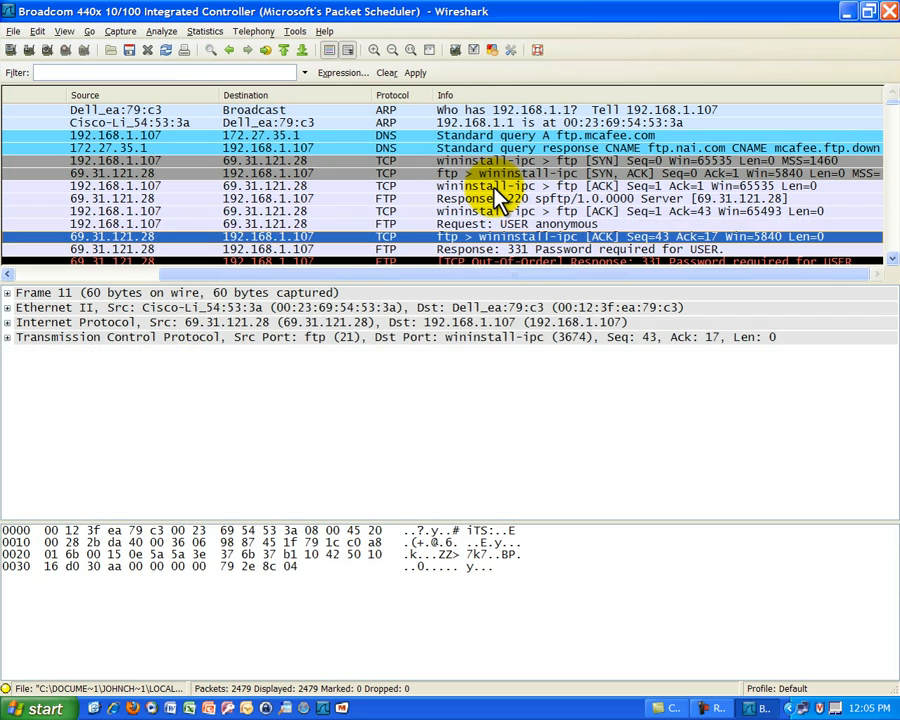
{"action": "key", "text": "Up"}
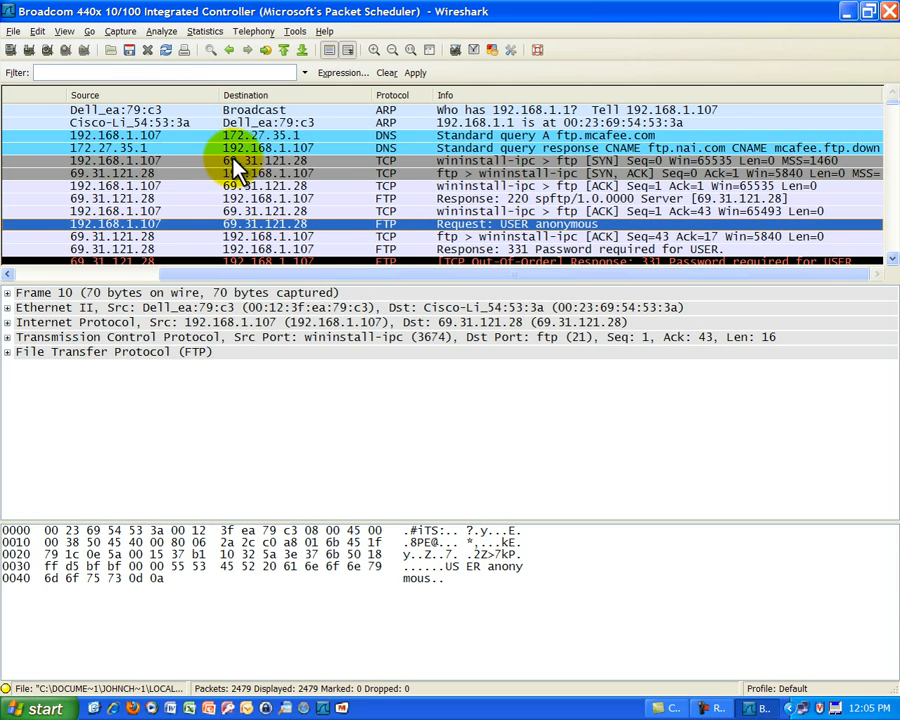
{"action": "left_click_drag", "start_coordinate": [224, 276], "coordinate": [80, 275]}
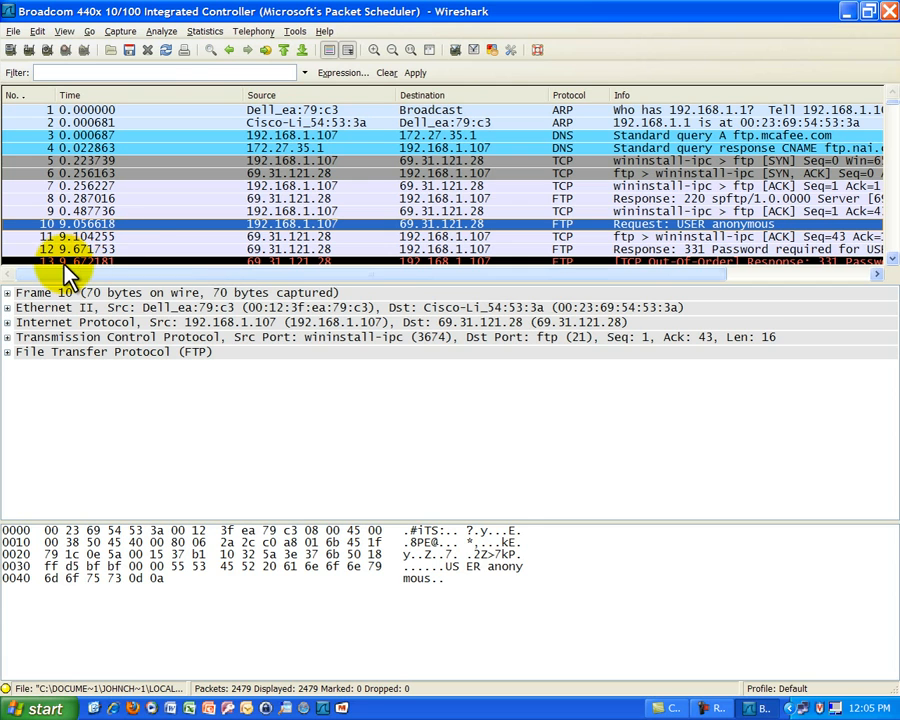
{"action": "left_click_drag", "start_coordinate": [210, 274], "coordinate": [410, 298]}
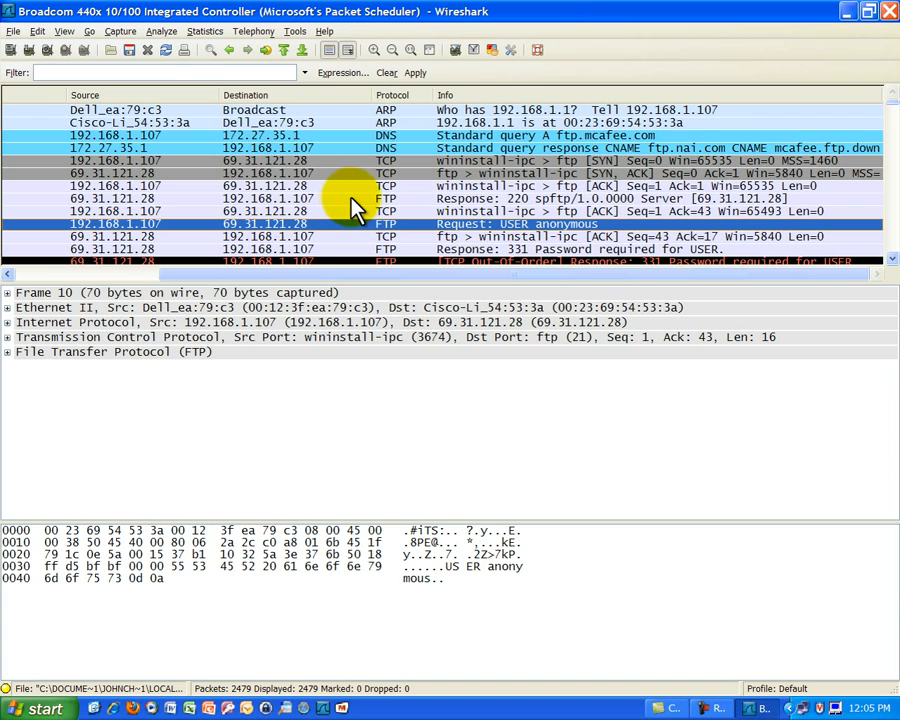
{"action": "key", "text": "Down"}
{"action": "key", "text": "Down"}
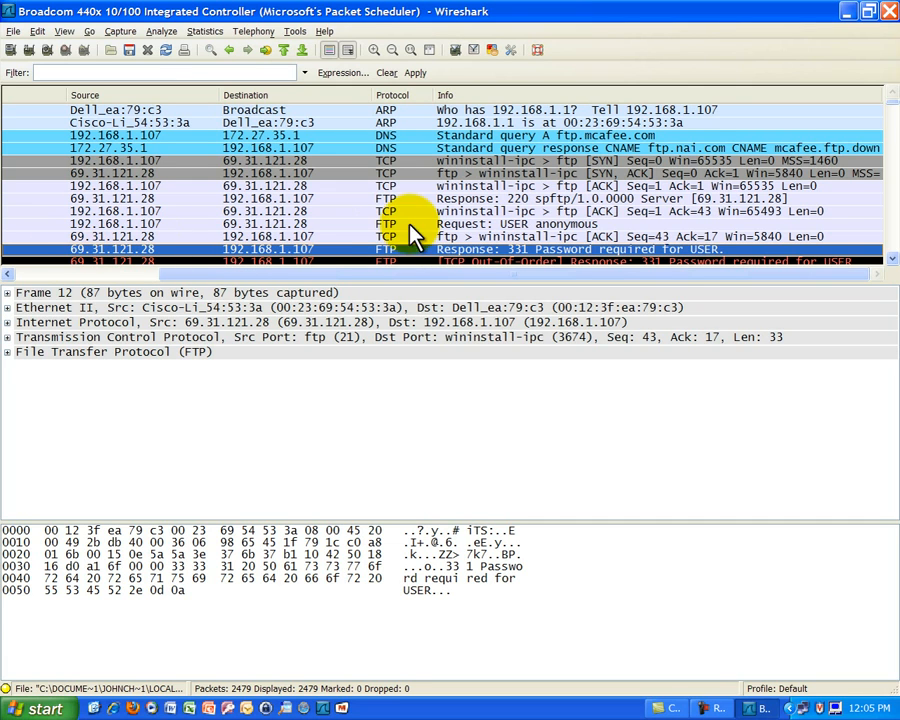
Examine the out-of-order 331 response, the acknowledgement after it and the FTP PASS request.
{"action": "left_click", "coordinate": [890, 259]}
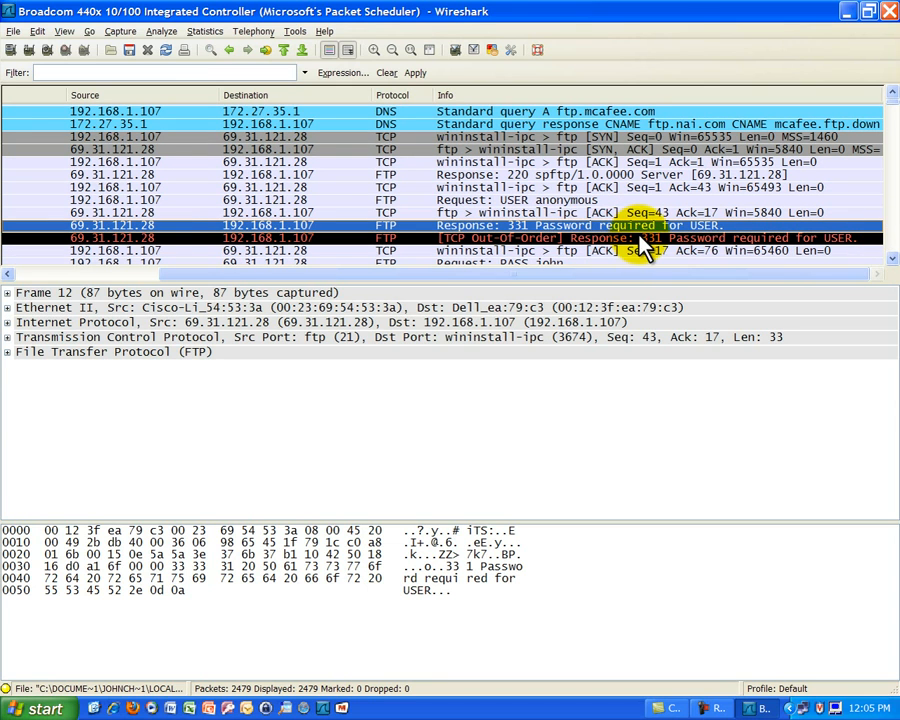
{"action": "left_click", "coordinate": [131, 240]}
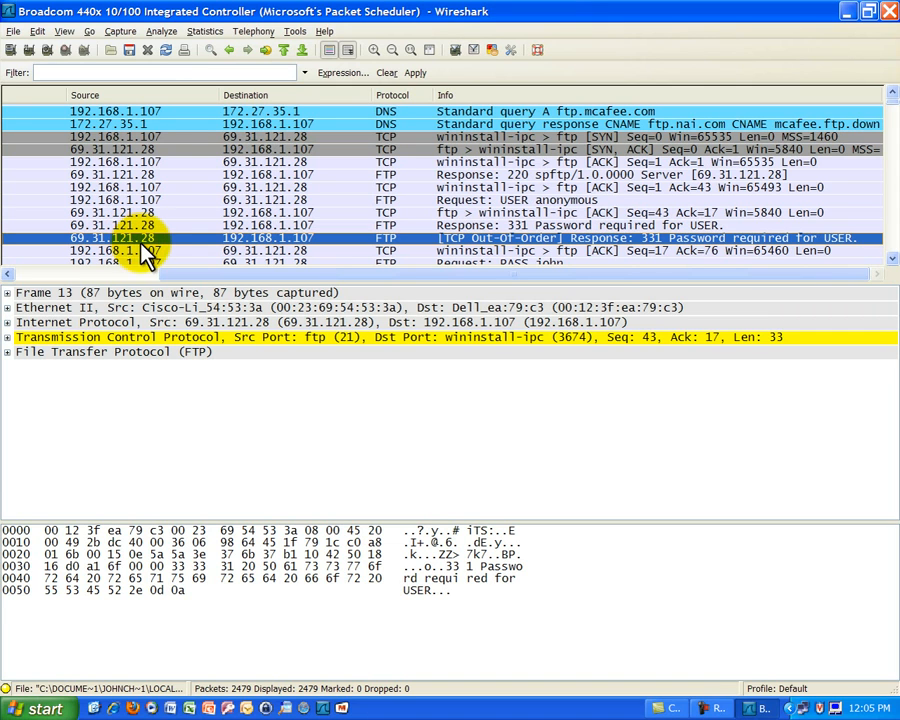
{"action": "key", "text": "Down"}
{"action": "key", "text": "Down"}
{"action": "key", "text": "Down"}
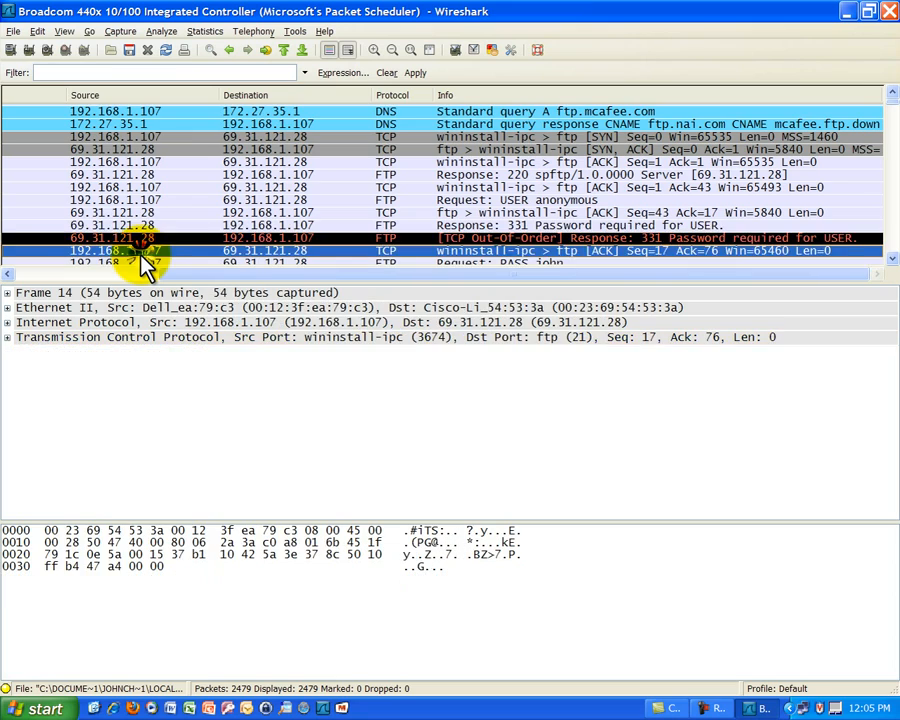
{"action": "key", "text": "Up"}
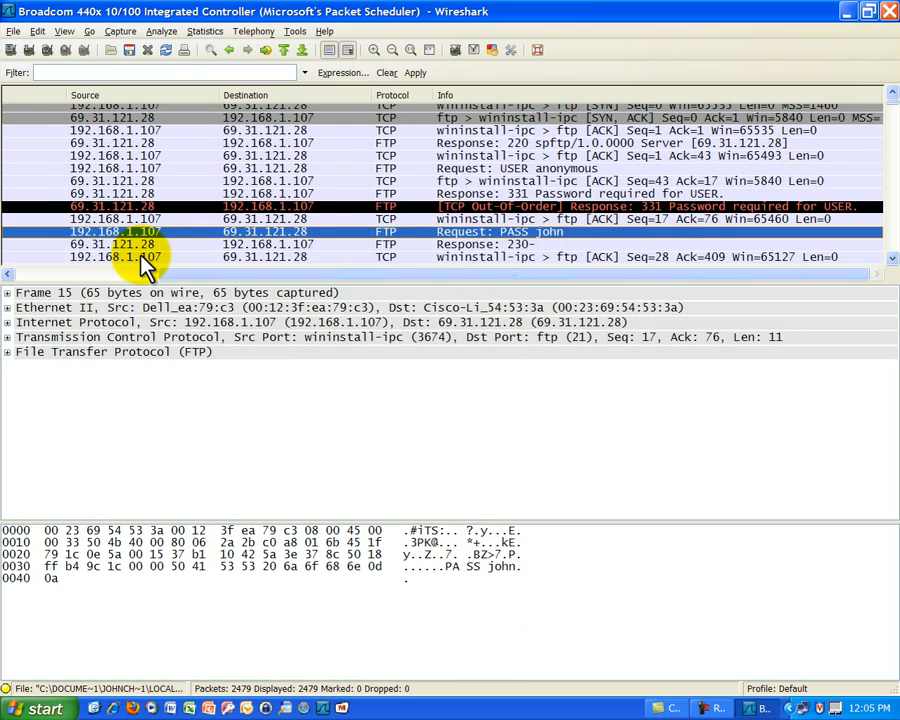
{"action": "left_click_drag", "start_coordinate": [188, 272], "coordinate": [207, 279]}
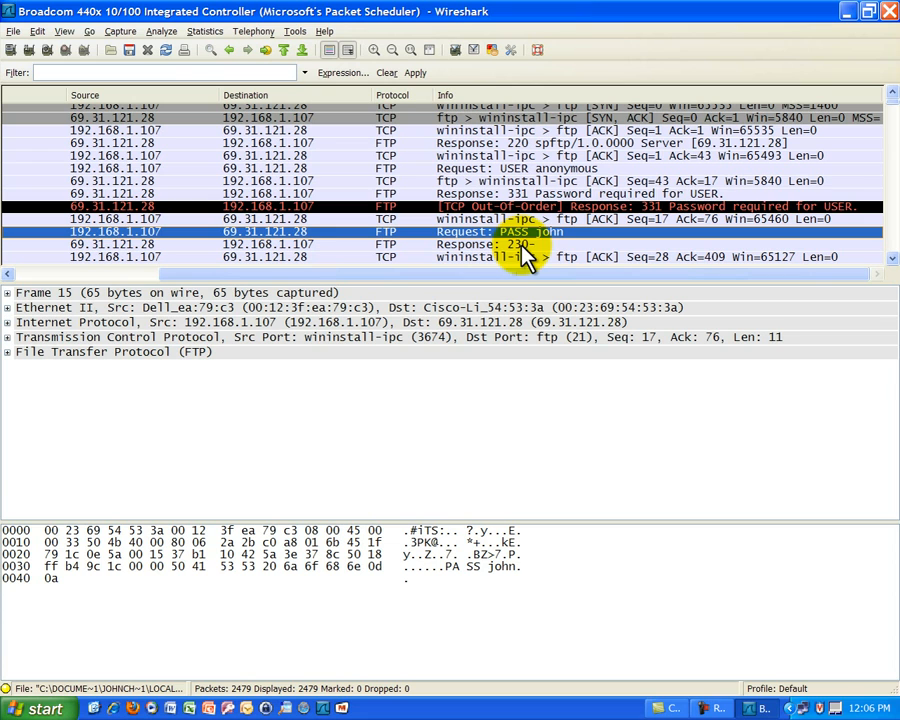
Compare the FTP PASS request with the acknowledgement before it and the 230 response after it.
{"action": "left_click", "coordinate": [505, 220]}
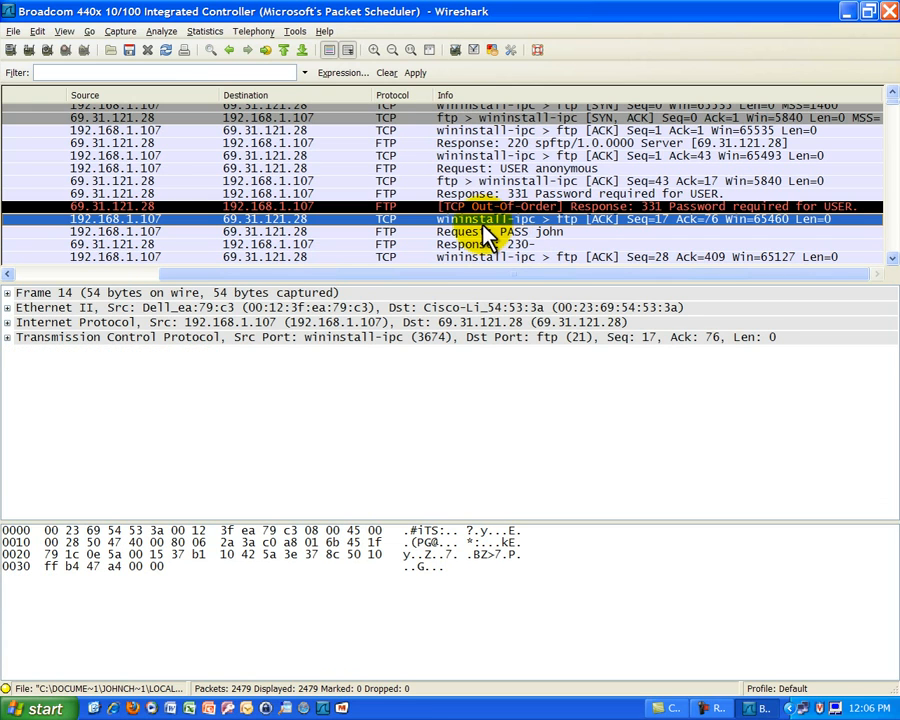
{"action": "left_click", "coordinate": [468, 232]}
{"action": "left_click", "coordinate": [467, 246]}
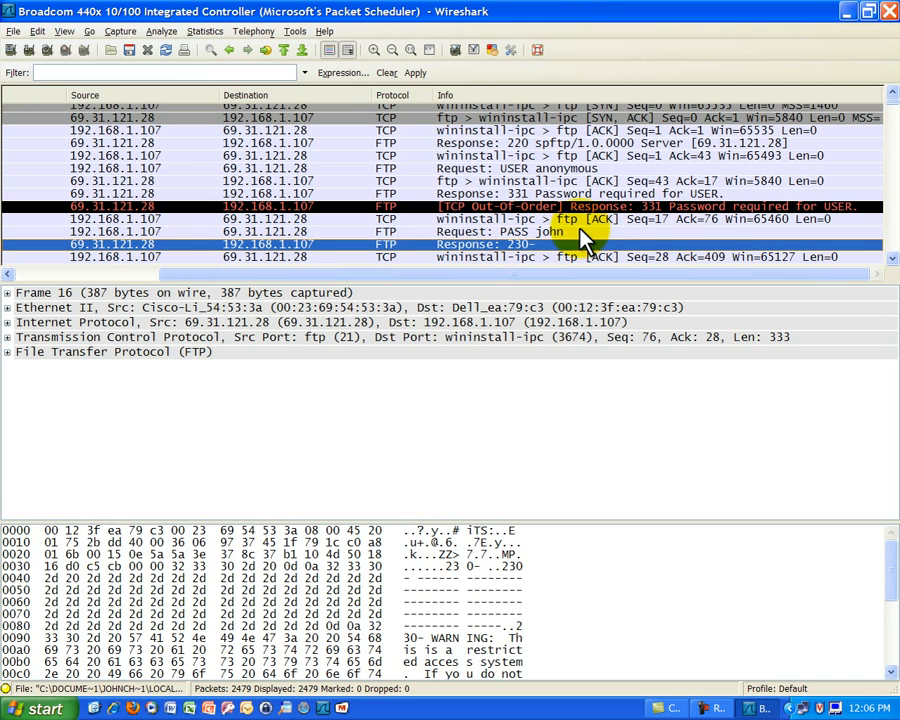
{"action": "left_click", "coordinate": [553, 232]}
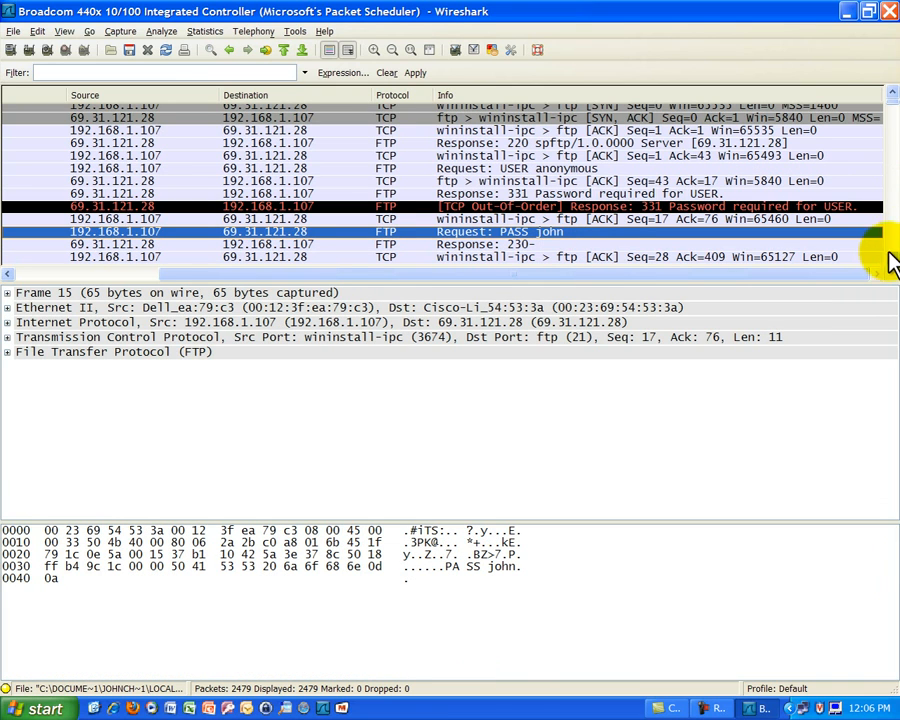
Expand the TCP header of the 200 PORT command response and examine its source and destination ports.
{"action": "scroll", "coordinate": [893, 262], "scroll_direction": "down", "scroll_amount": 1}
{"action": "scroll", "coordinate": [893, 262], "scroll_direction": "down", "scroll_amount": 3}
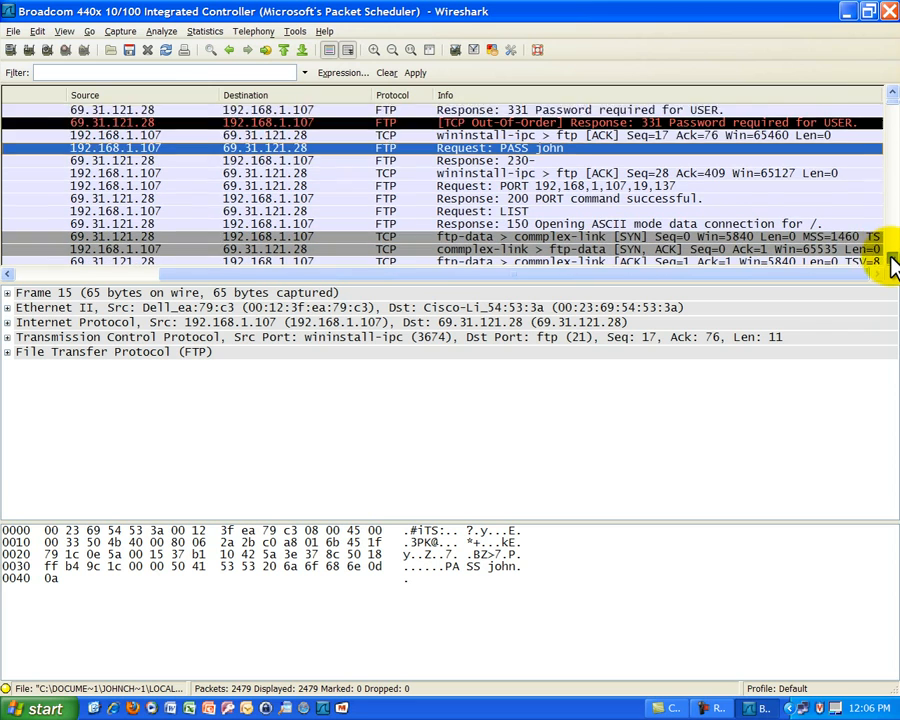
{"action": "left_click", "coordinate": [388, 125]}
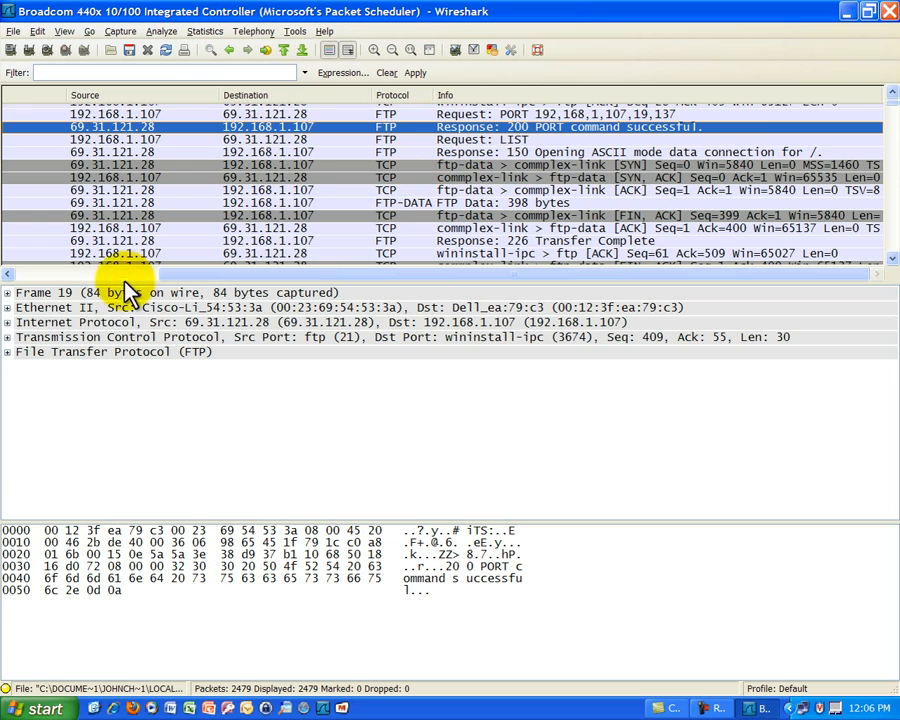
{"action": "left_click", "coordinate": [7, 337]}
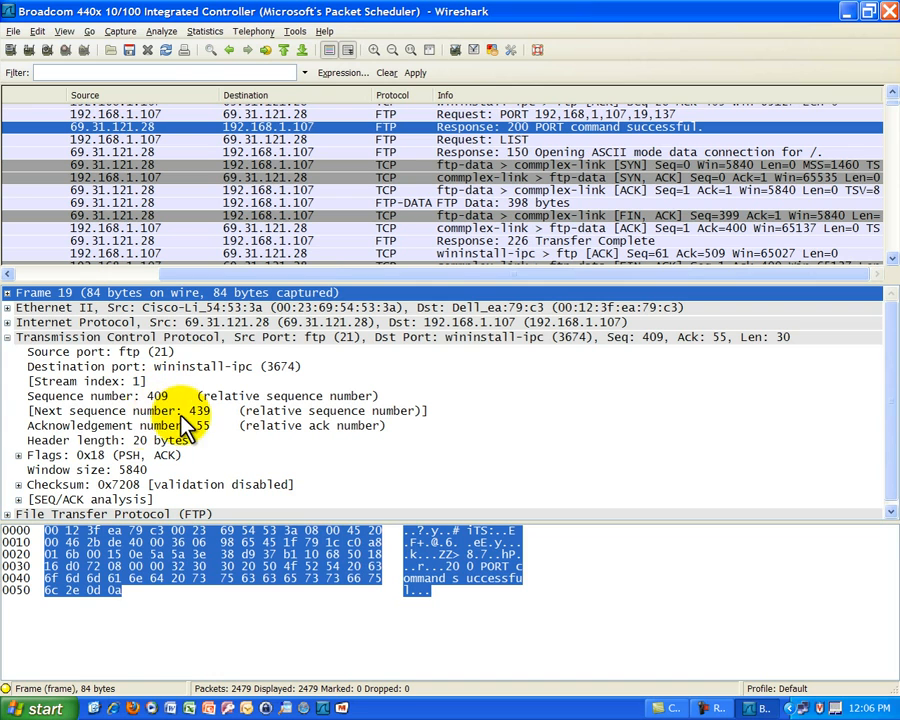
{"action": "left_click", "coordinate": [120, 354]}
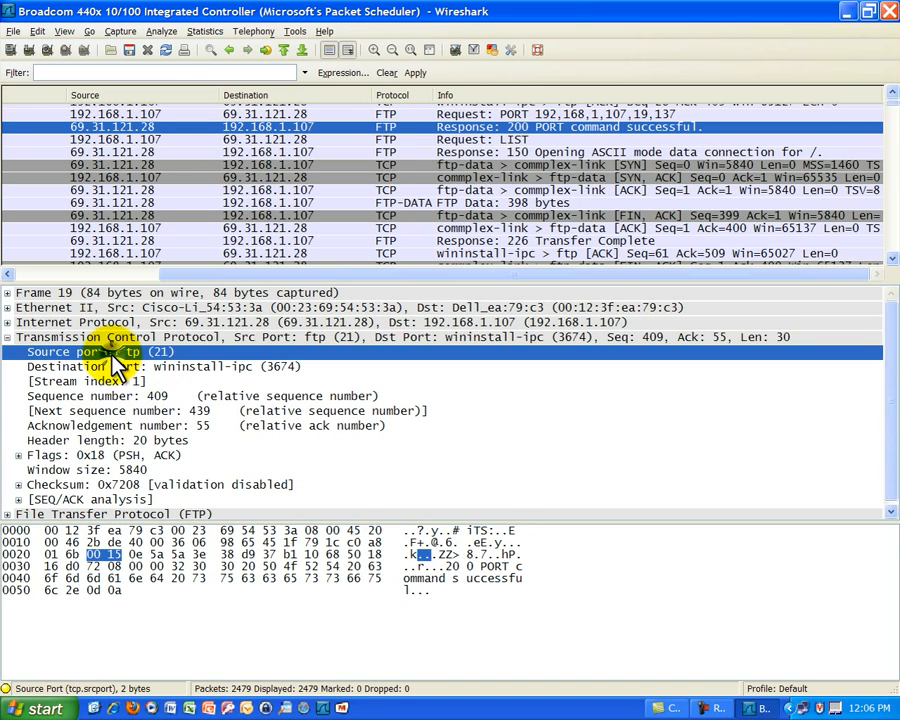
{"action": "left_click", "coordinate": [156, 366]}
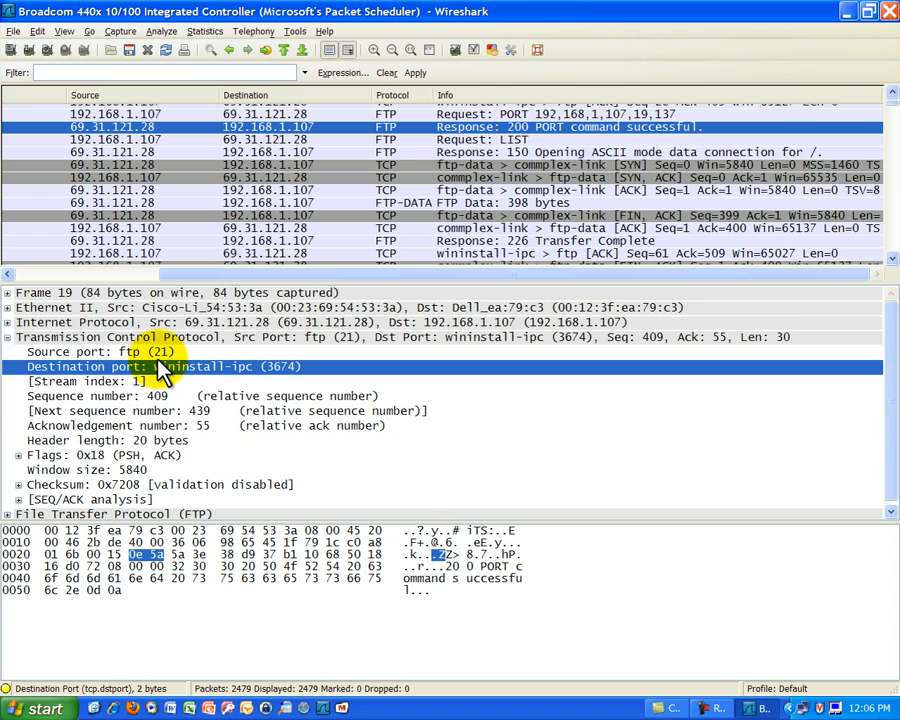
{"action": "left_click", "coordinate": [152, 353]}
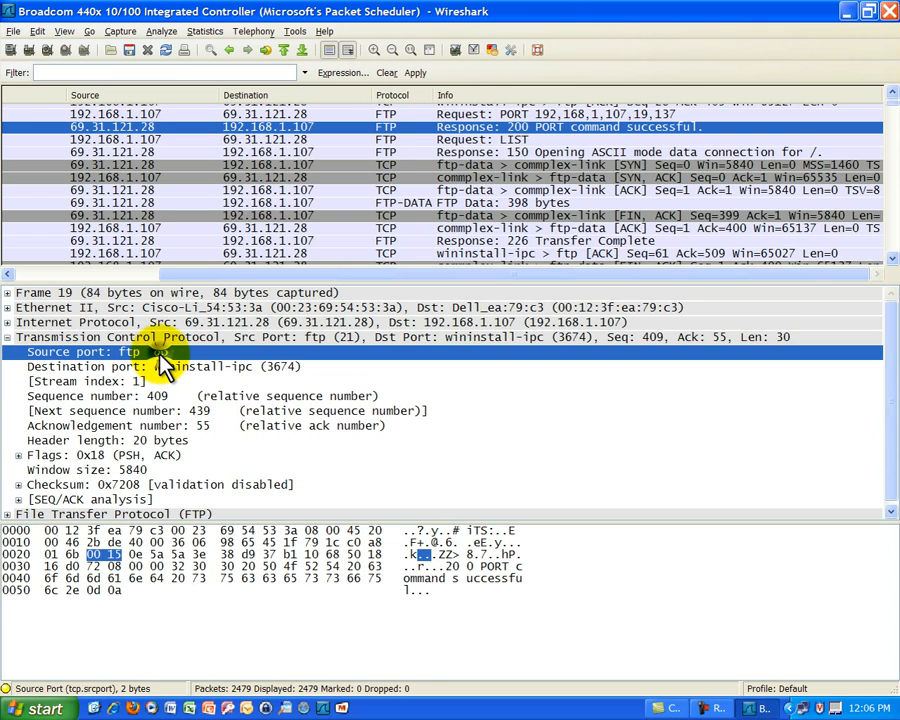
{"action": "left_click", "coordinate": [148, 364]}
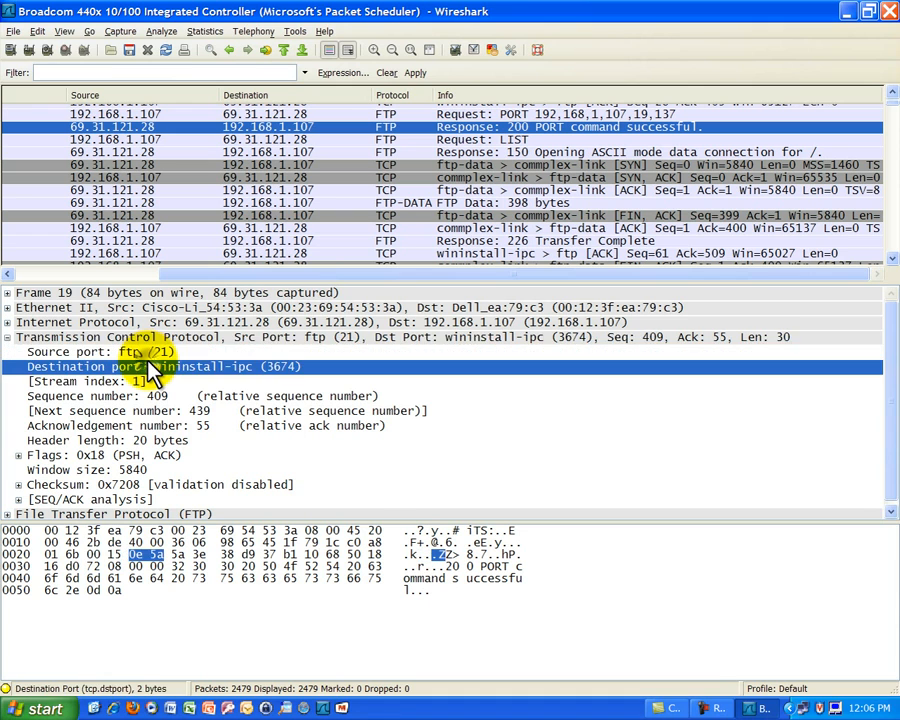
{"action": "left_click", "coordinate": [148, 355]}
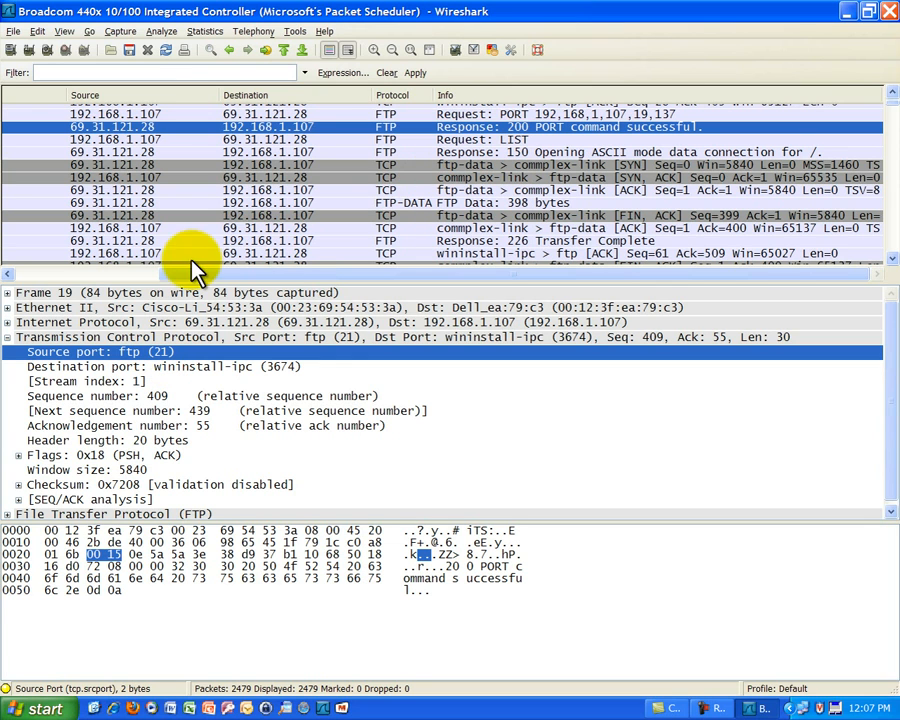
Check the source port of the ftp-data ACK packet, and read the FTP-DATA packet's raw bytes through to the end.
{"action": "left_click", "coordinate": [140, 192]}
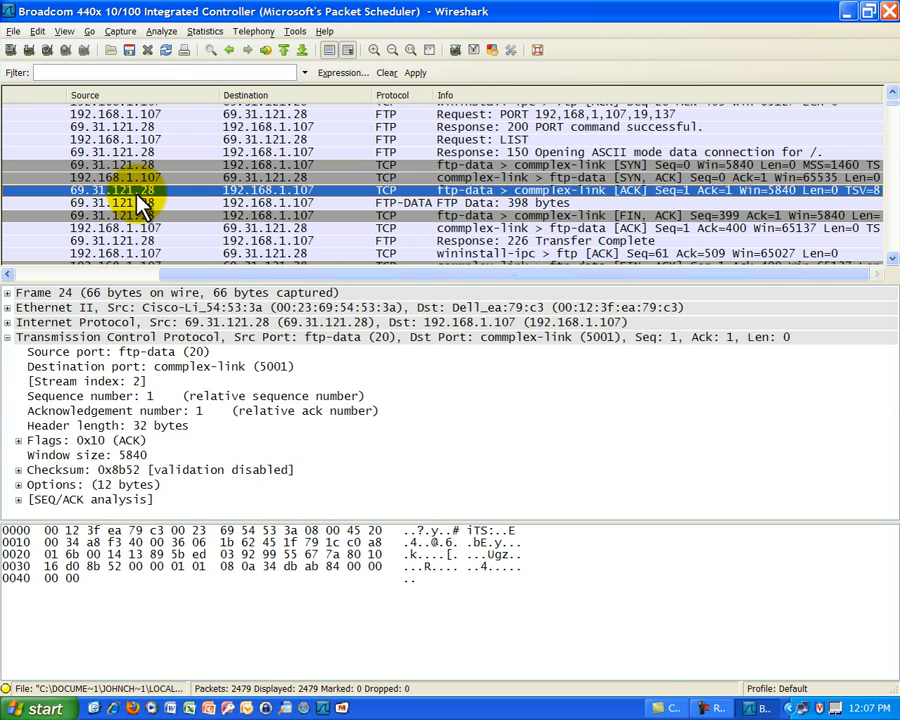
{"action": "left_click", "coordinate": [176, 355]}
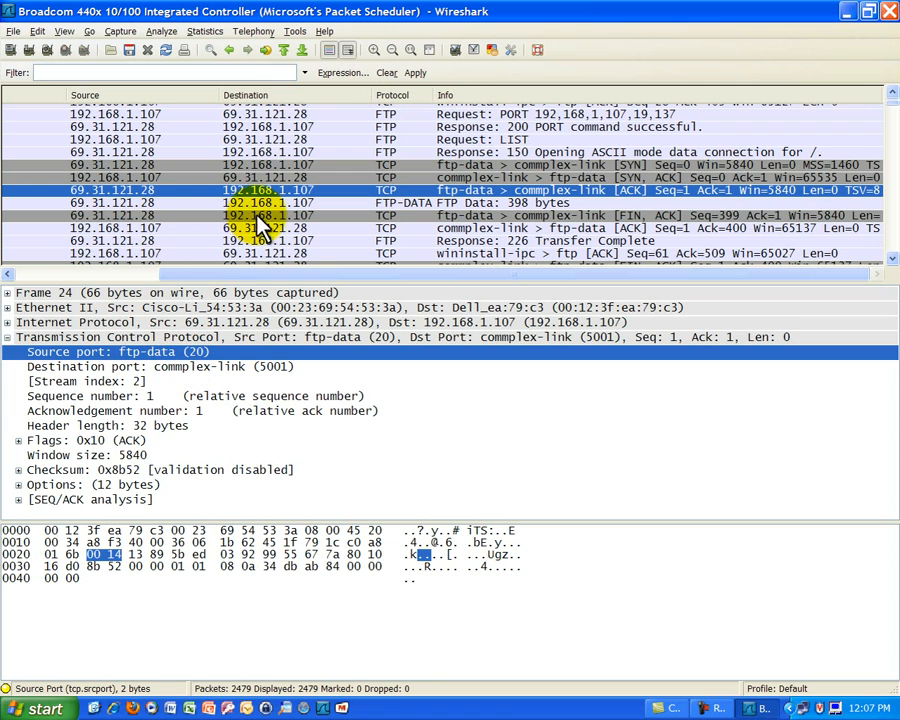
{"action": "left_click", "coordinate": [148, 203]}
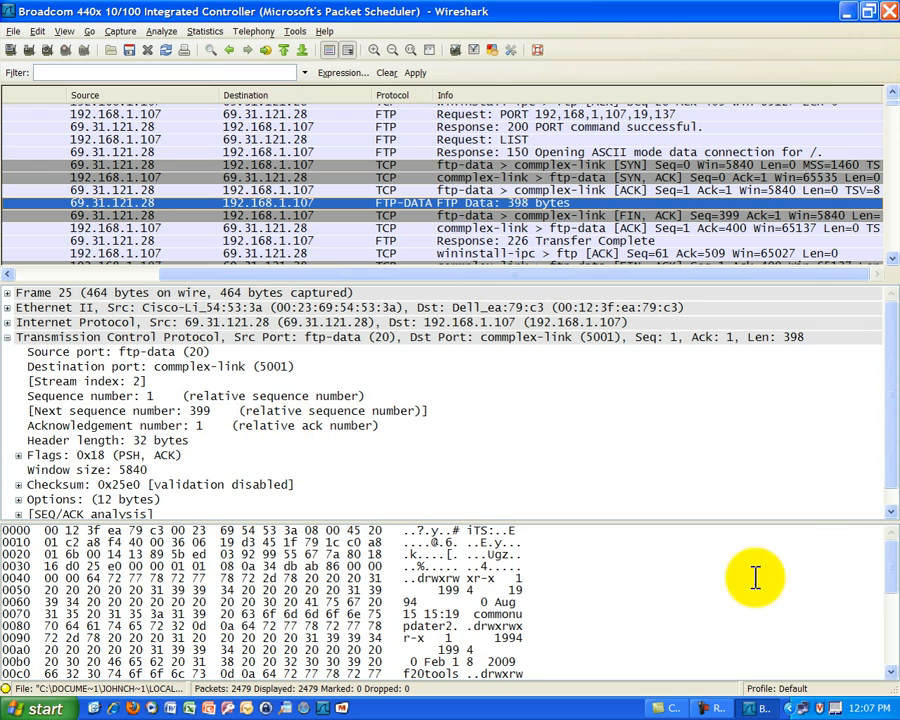
{"action": "left_click_drag", "start_coordinate": [887, 580], "coordinate": [888, 668]}
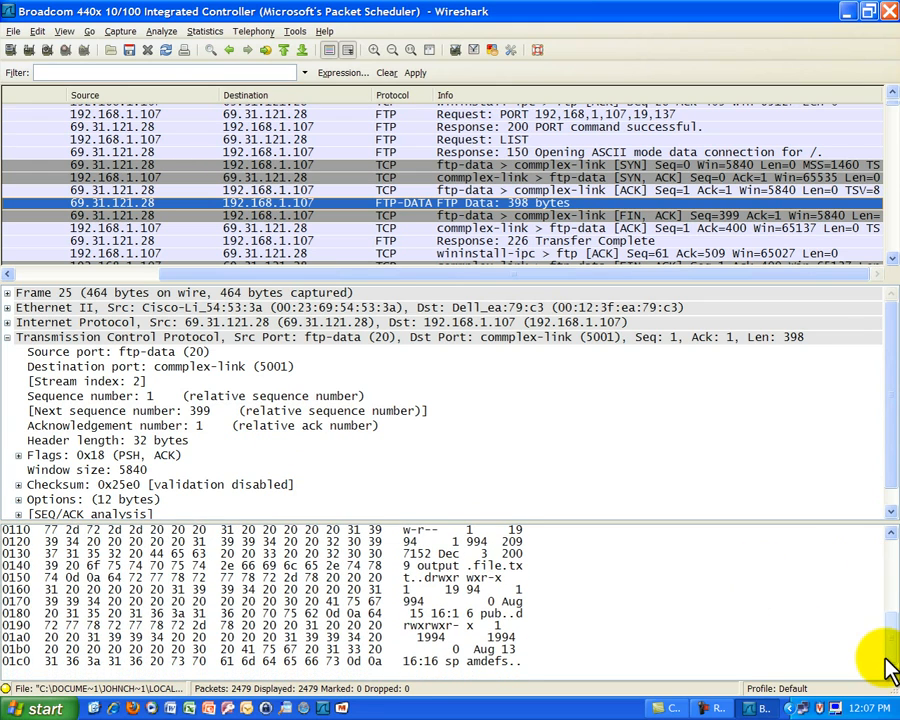
Step through the packets after the FTP-DATA directory listing, from the commplex-link ACK to the SSDP notifications.
{"action": "left_click", "coordinate": [381, 228]}
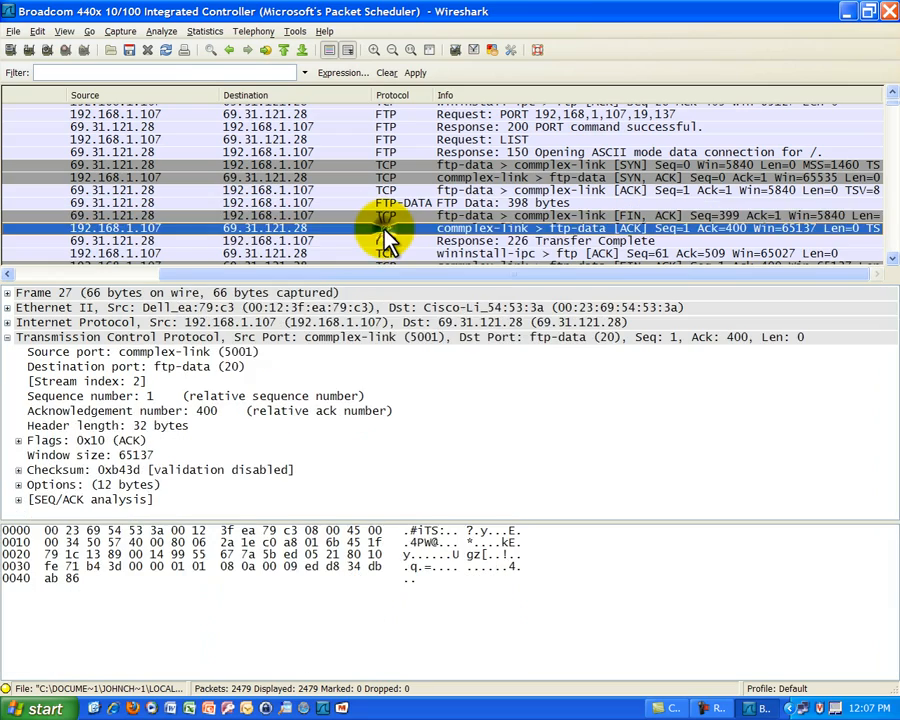
{"action": "key", "text": "Down"}
{"action": "key", "text": "Down"}
{"action": "key", "text": "Down"}
{"action": "key", "text": "Down"}
{"action": "key", "text": "Down"}
{"action": "key", "text": "Down"}
{"action": "key", "text": "Down"}
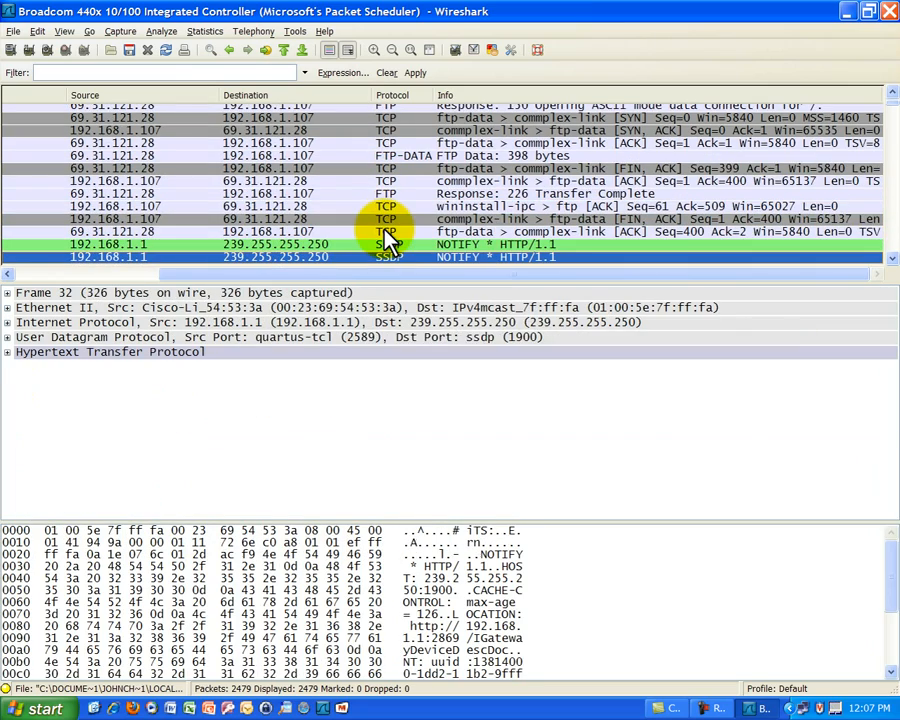
{"action": "key", "text": "Down"}
{"action": "key", "text": "Up"}
{"action": "key", "text": "Up"}
{"action": "key", "text": "Up"}
{"action": "key", "text": "Up"}
{"action": "key", "text": "Up"}
{"action": "key", "text": "Up"}
{"action": "key", "text": "Up"}
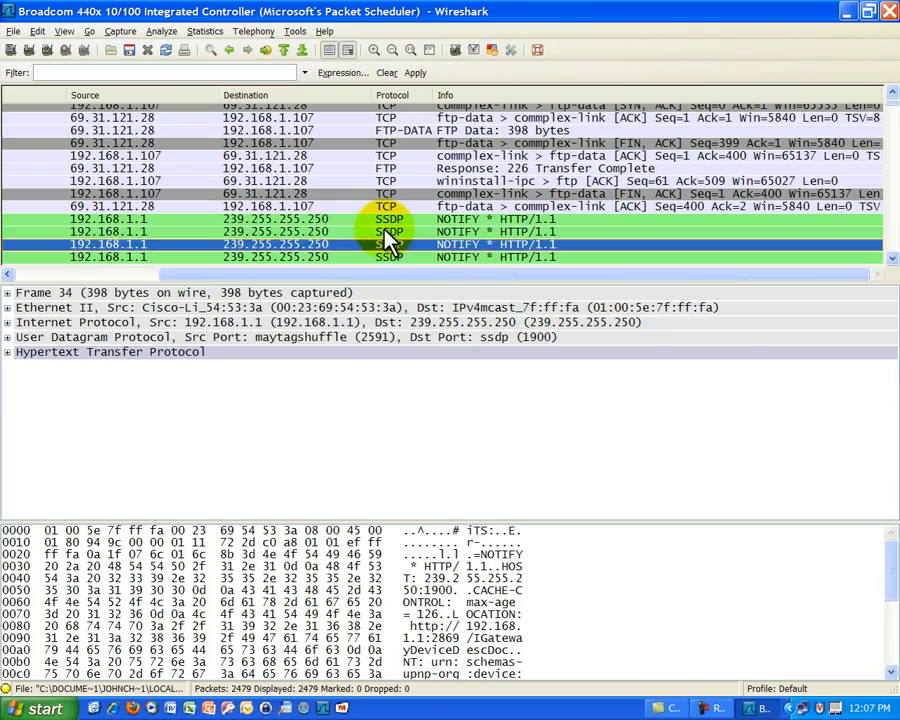
Go back from the SSDP notifications through the directory listing transfer to the first 331 password response.
{"action": "key", "text": "Up"}
{"action": "key", "text": "Up"}
{"action": "key", "text": "Up"}
{"action": "key", "text": "Up"}
{"action": "key", "text": "Up"}
{"action": "key", "text": "Up"}
{"action": "key", "text": "Up"}
{"action": "key", "text": "Up"}
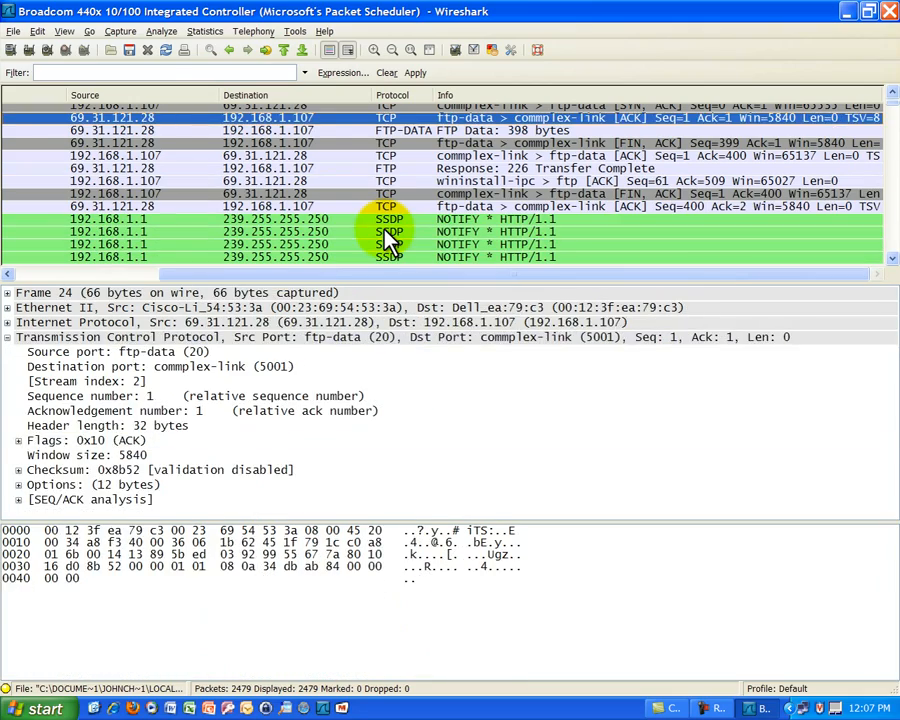
{"action": "key", "text": "Up"}
{"action": "key", "text": "Up"}
{"action": "key", "text": "Up"}
{"action": "key", "text": "Up"}
{"action": "key", "text": "Up"}
{"action": "key", "text": "Up"}
{"action": "key", "text": "Up"}
{"action": "key", "text": "Up"}
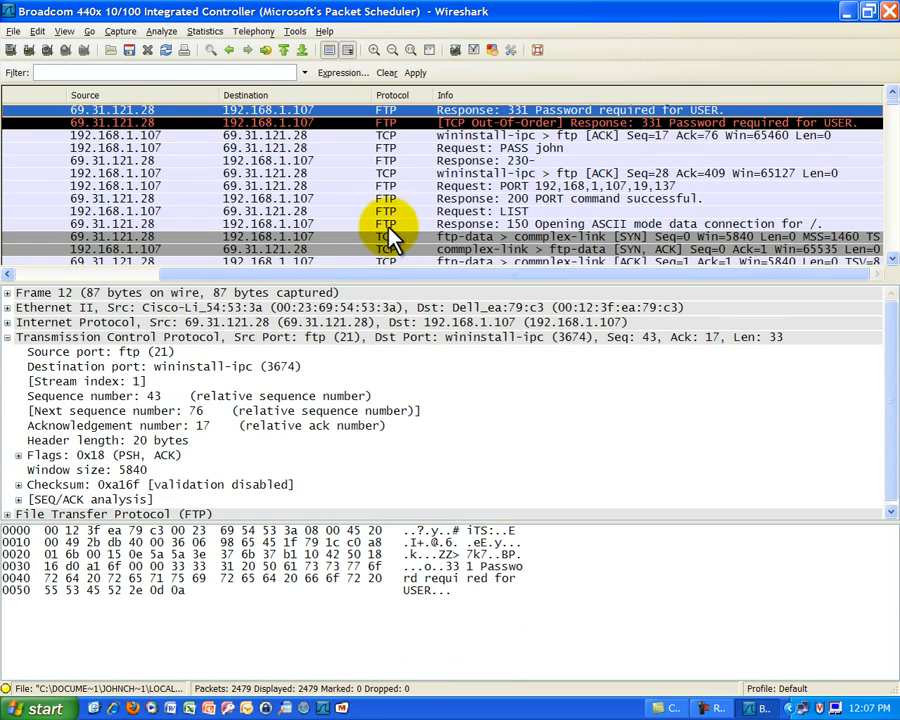
Find the output file transfer and inspect the raw bytes of its 1448-byte FTP-DATA packets.
{"action": "left_click", "coordinate": [893, 222]}
{"action": "left_click", "coordinate": [893, 222]}
{"action": "left_click", "coordinate": [893, 222]}
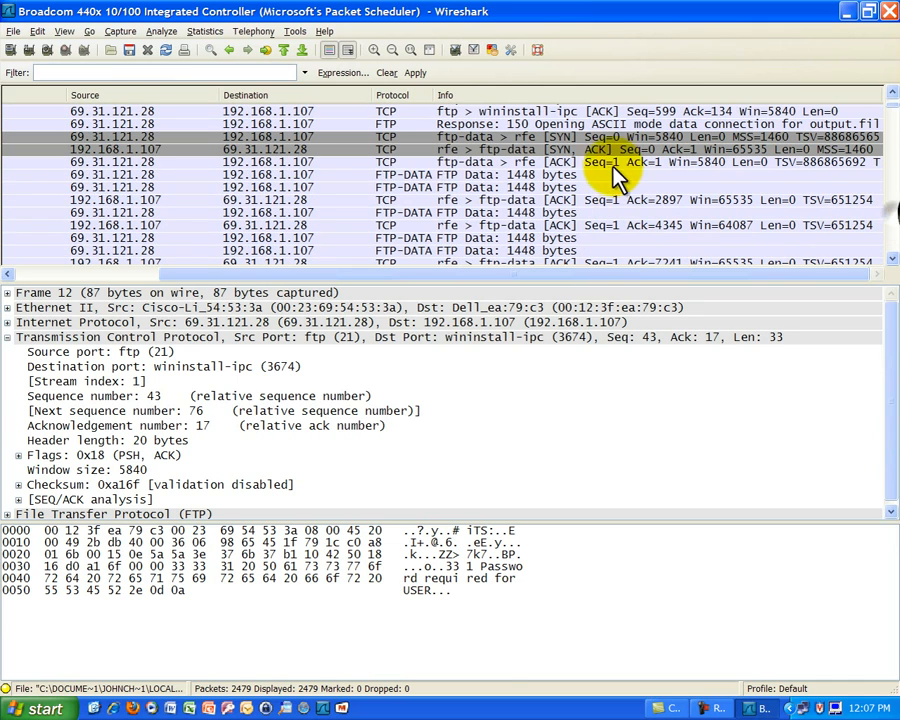
{"action": "left_click", "coordinate": [395, 187]}
{"action": "left_click_drag", "start_coordinate": [886, 559], "coordinate": [886, 634]}
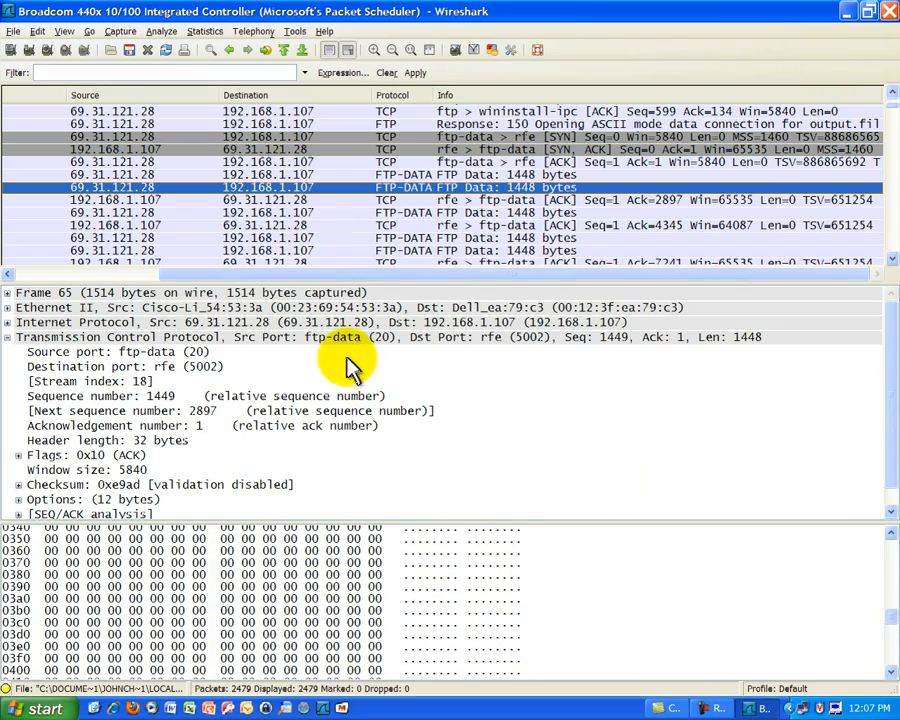
{"action": "left_click", "coordinate": [298, 212]}
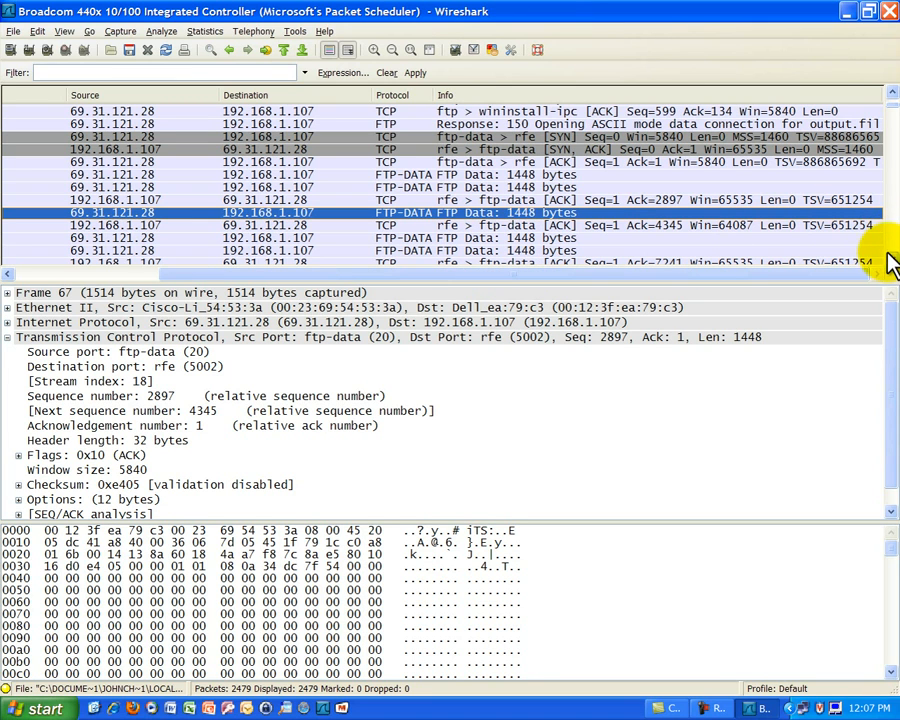
Go to the end of the capture and examine the RST, ACK packet, the 221 Goodbye response and the QUIT request.
{"action": "scroll", "coordinate": [890, 215], "scroll_direction": "down", "scroll_amount": 20}
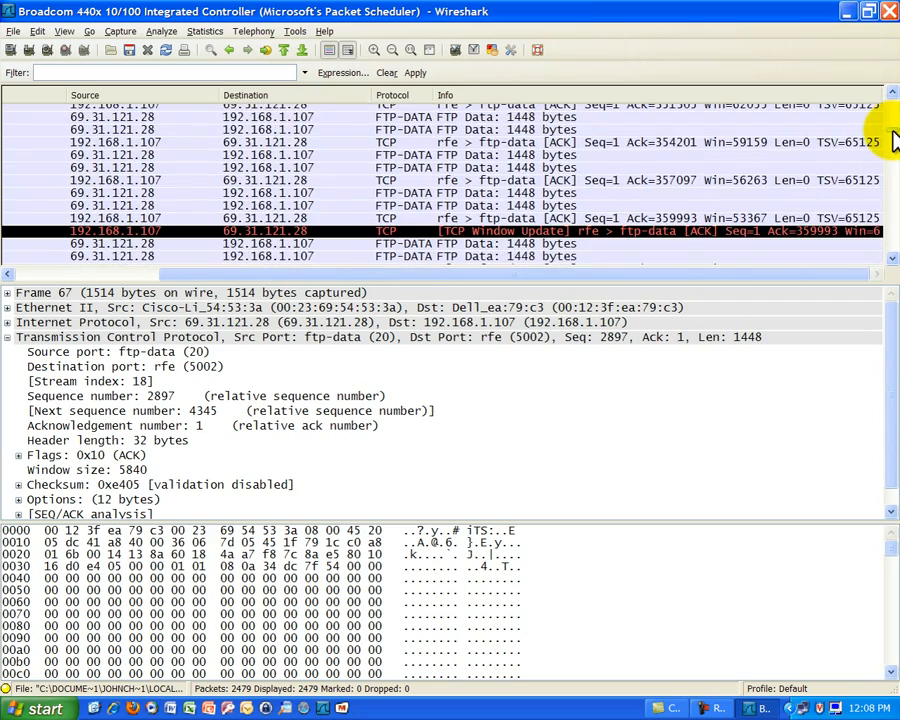
{"action": "left_click_drag", "start_coordinate": [893, 200], "coordinate": [895, 266]}
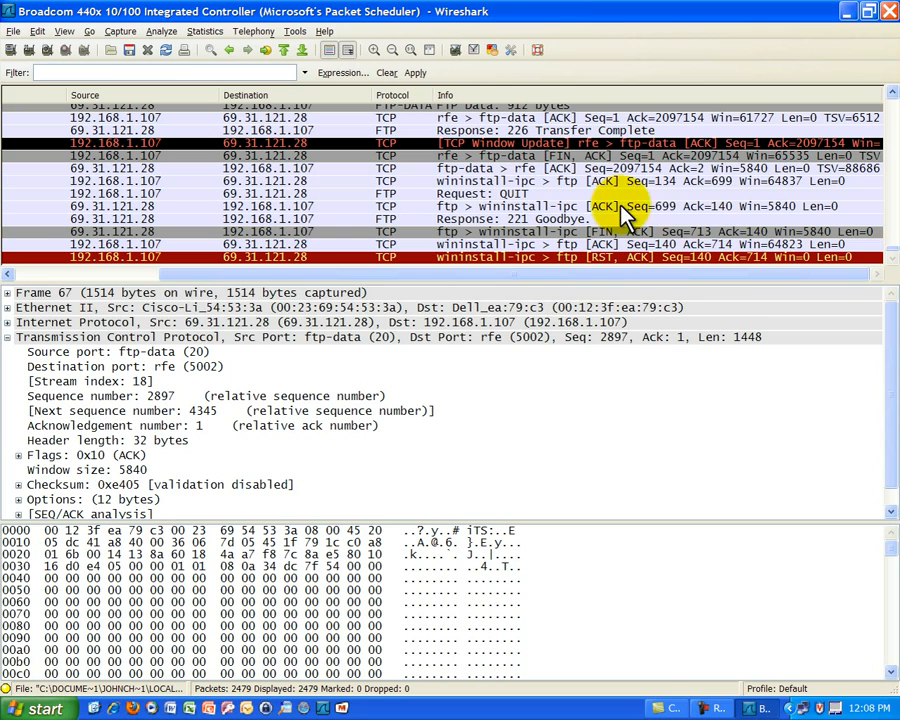
{"action": "left_click", "coordinate": [494, 257]}
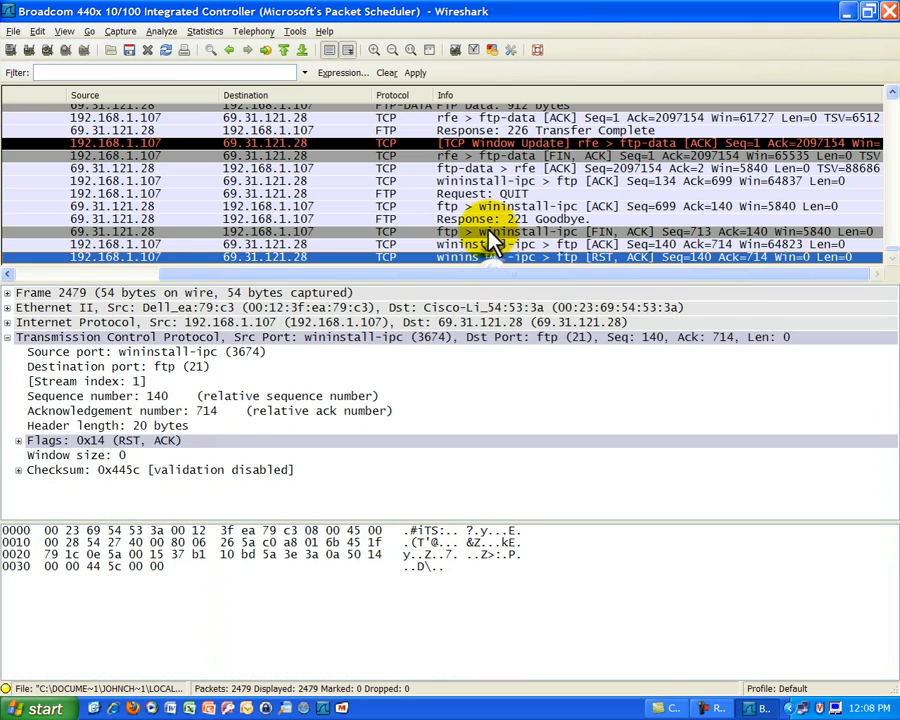
{"action": "left_click", "coordinate": [484, 217]}
{"action": "key", "text": "Up"}
{"action": "key", "text": "Up"}
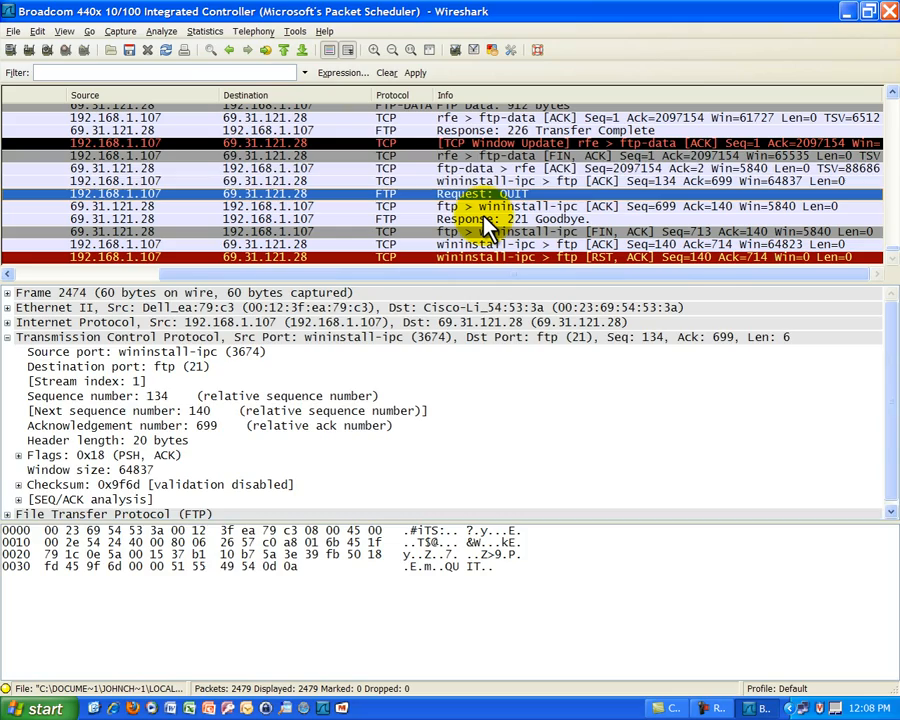
Review the packets between the last FTP-DATA segments and the QUIT request, ending on the 226 Transfer Complete response.
{"action": "key", "text": "Up"}
{"action": "key", "text": "Up"}
{"action": "key", "text": "Up"}
{"action": "key", "text": "Up"}
{"action": "key", "text": "Up"}
{"action": "key", "text": "Up"}
{"action": "key", "text": "Up"}
{"action": "key", "text": "Down"}
{"action": "key", "text": "Down"}
{"action": "key", "text": "Up"}
{"action": "key", "text": "Up"}
{"action": "key", "text": "Up"}
{"action": "key", "text": "Up"}
{"action": "key", "text": "Down"}
{"action": "key", "text": "Down"}
{"action": "key", "text": "Down"}
{"action": "key", "text": "Down"}
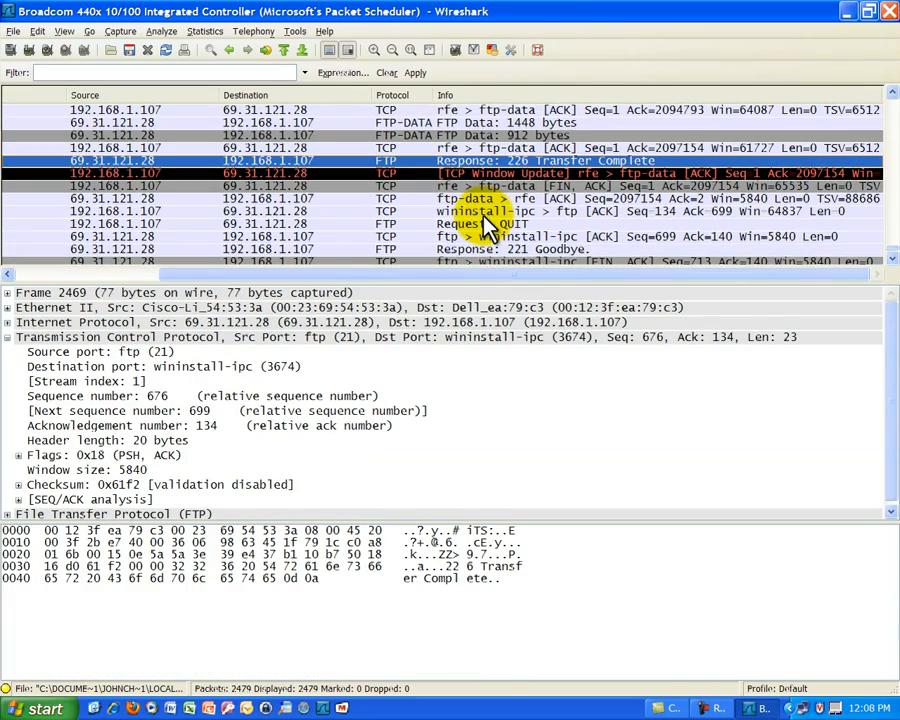
{"action": "key", "text": "alt+Tab"}
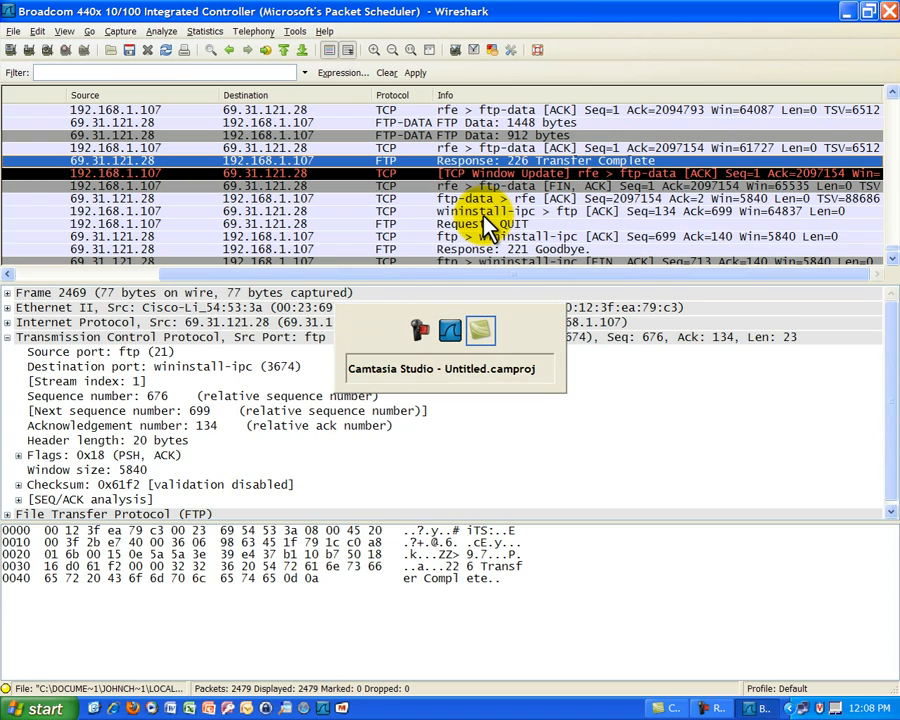
{"action": "key", "text": "alt+Tab"}
{"action": "key", "text": "alt+Tab"}
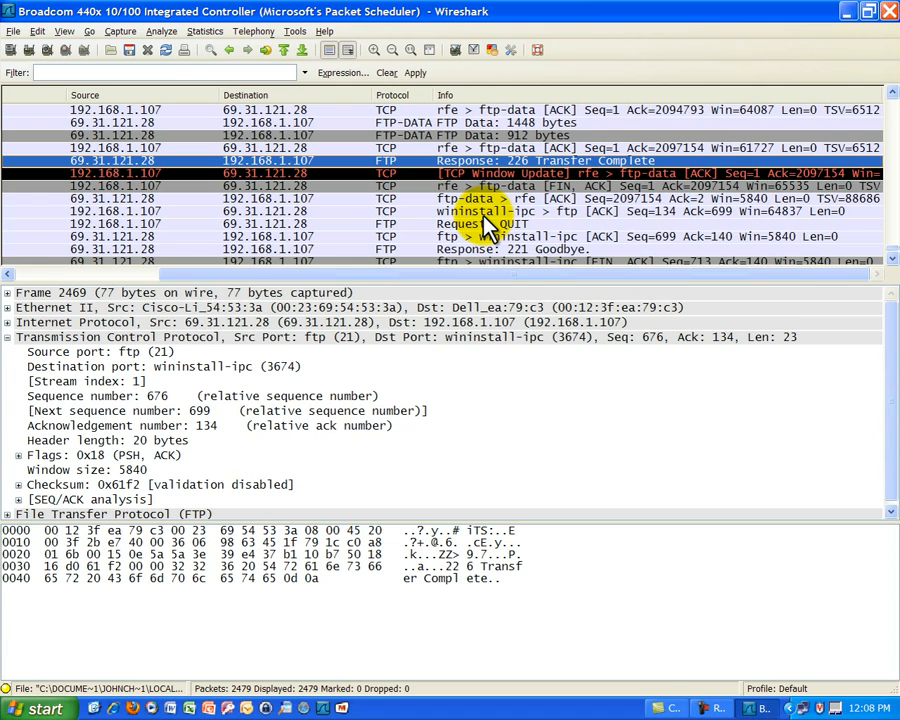
{"action": "left_click", "coordinate": [566, 147]}
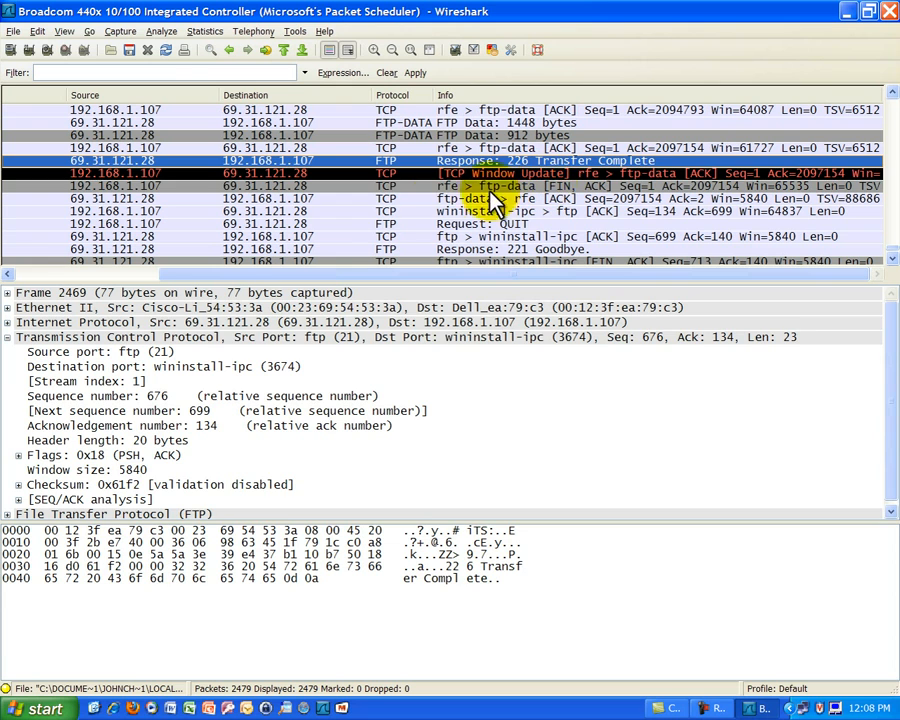
Compare the ports of the TCP Window Update packet with those of the three packets that follow it.
{"action": "left_click", "coordinate": [401, 175]}
{"action": "key", "text": "Down"}
{"action": "key", "text": "Down"}
{"action": "key", "text": "Down"}
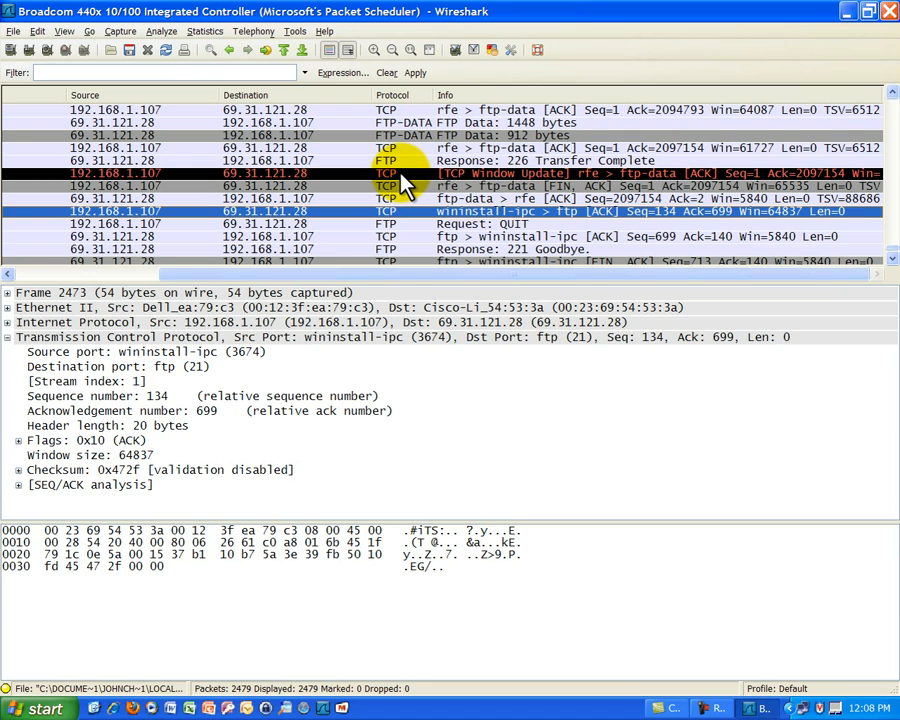
{"action": "key", "text": "Up"}
{"action": "key", "text": "Up"}
{"action": "key", "text": "Up"}
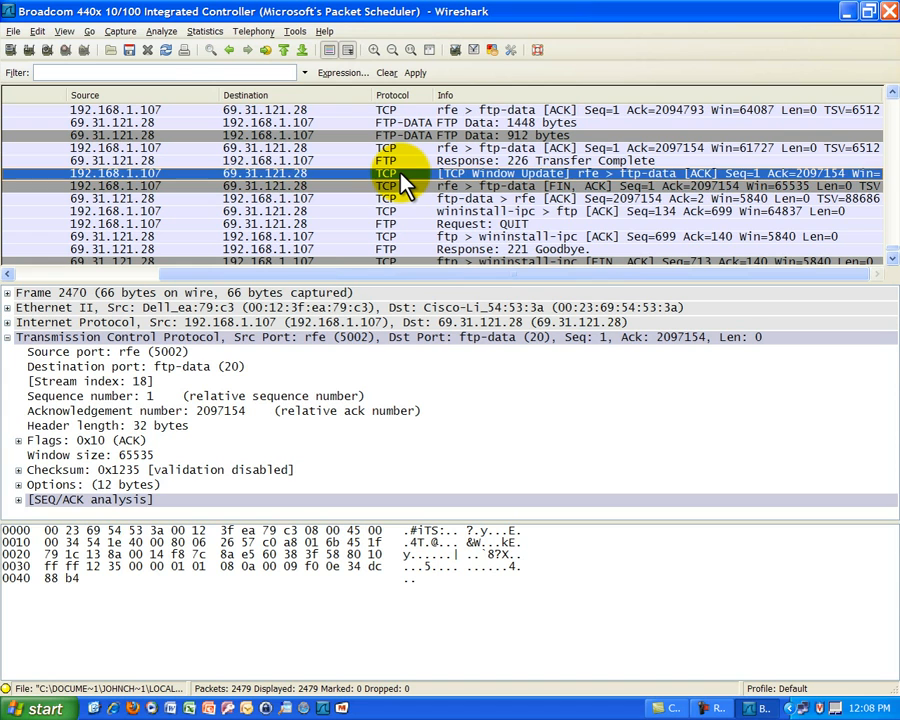
Recheck the FIN, ACK and ACK packets that close the ftp-data connection on port 5002.
{"action": "key", "text": "Down"}
{"action": "key", "text": "Up"}
{"action": "key", "text": "Down"}
{"action": "key", "text": "Down"}
{"action": "key", "text": "Down"}
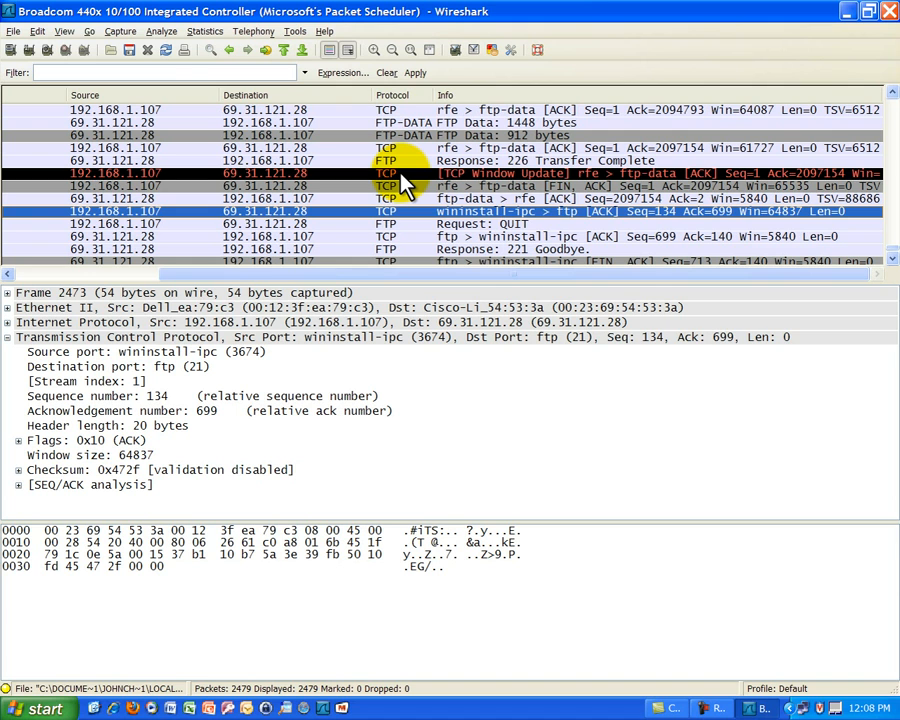
{"action": "key", "text": "Up"}
{"action": "key", "text": "Up"}
{"action": "key", "text": "Up"}
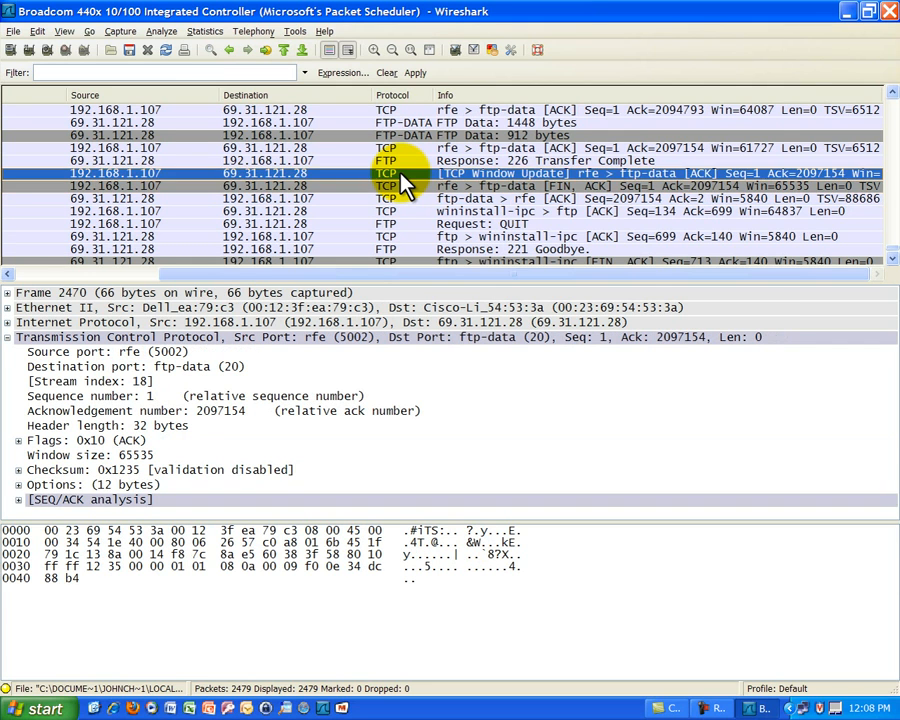
Step from the data connection's closing packets through the control connection's shutdown, and return to the QUIT request.
{"action": "key", "text": "Down"}
{"action": "key", "text": "Down"}
{"action": "key", "text": "Down"}
{"action": "key", "text": "Down"}
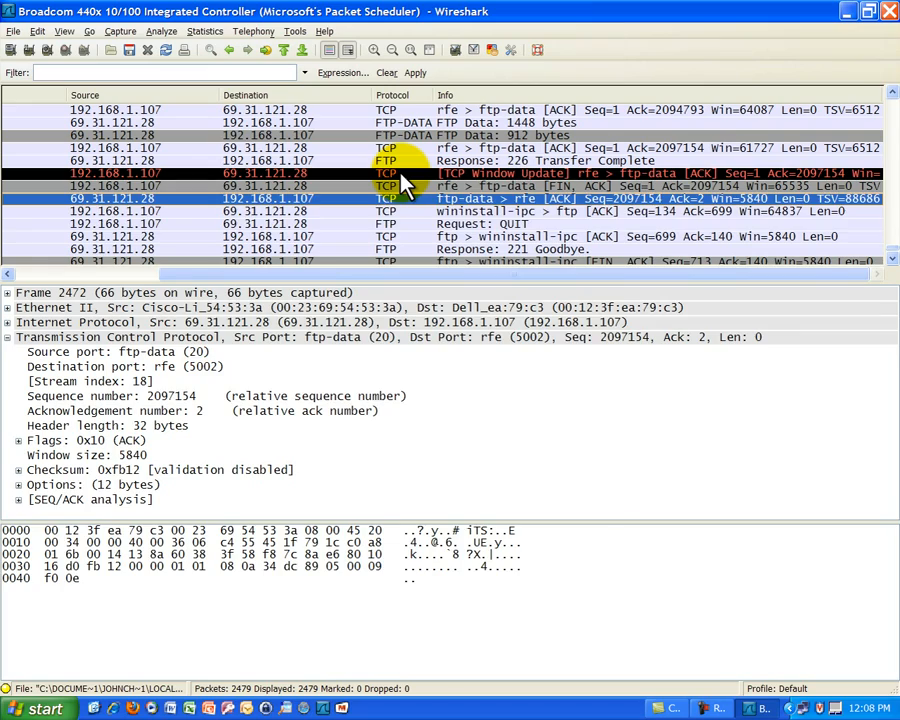
{"action": "key", "text": "Down"}
{"action": "key", "text": "Down"}
{"action": "key", "text": "Down"}
{"action": "key", "text": "Down"}
{"action": "key", "text": "Up"}
{"action": "key", "text": "Up"}
{"action": "key", "text": "Up"}
{"action": "key", "text": "Up"}
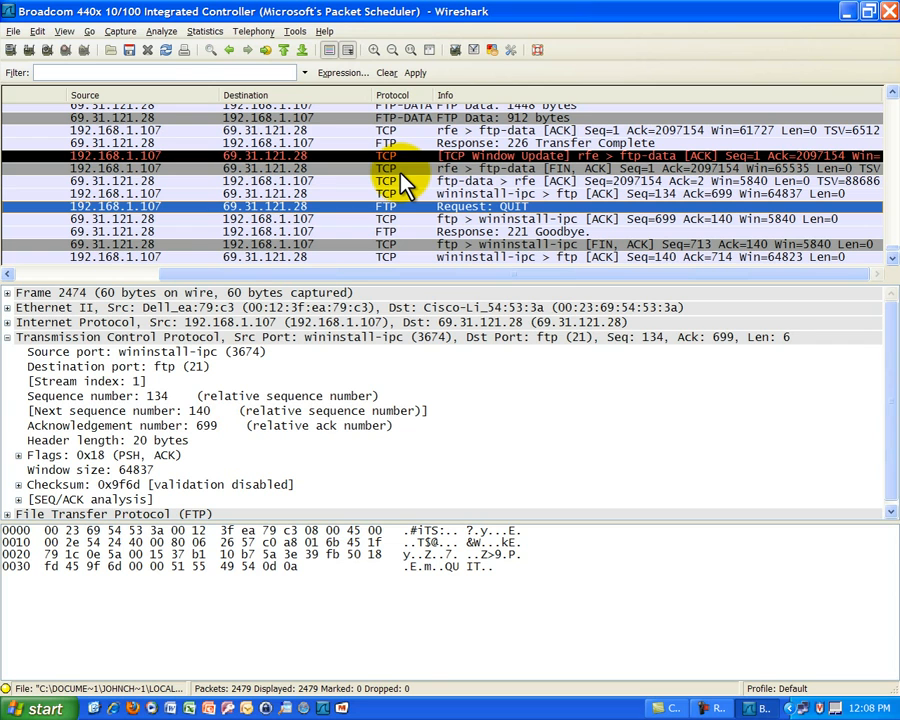
Examine the 221 Goodbye response and the FIN, ACK and ACK packets that close the FTP control connection.
{"action": "key", "text": "Down"}
{"action": "key", "text": "Down"}
{"action": "key", "text": "Down"}
{"action": "key", "text": "Down"}
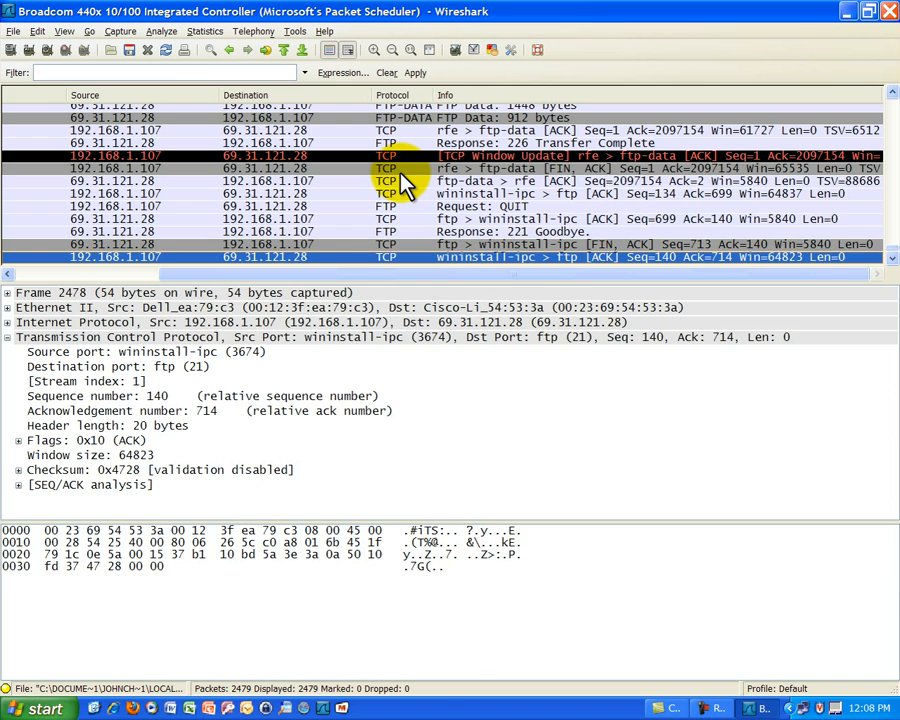
{"action": "key", "text": "Up"}
{"action": "key", "text": "Up"}
{"action": "key", "text": "Up"}
{"action": "key", "text": "Down"}
{"action": "key", "text": "Down"}
{"action": "key", "text": "Down"}
{"action": "key", "text": "Up"}
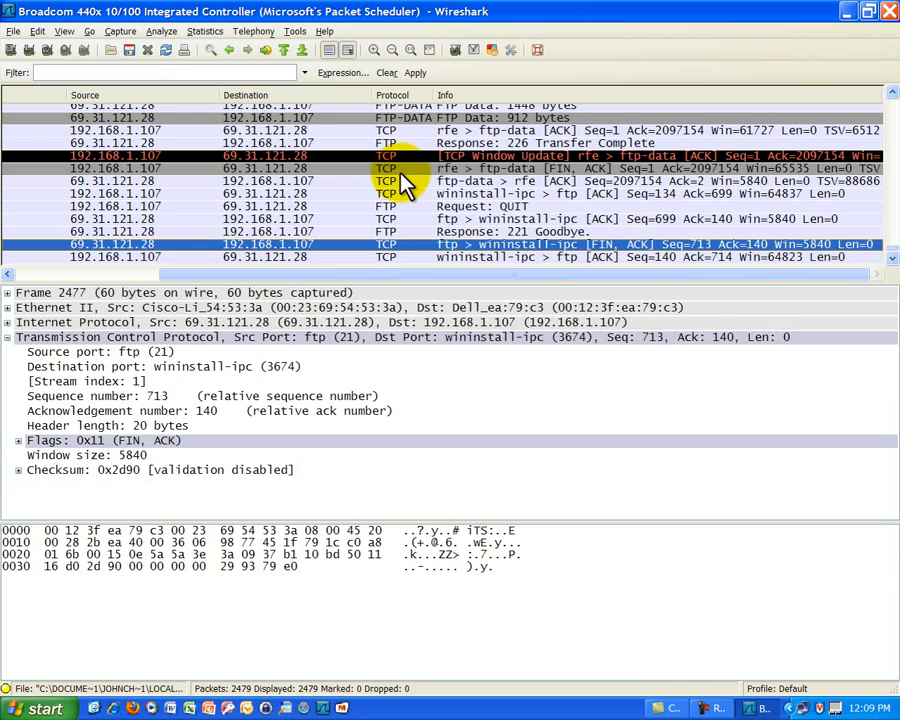
Go back through the QUIT request to the ftp-data FIN, ACK and TCP Window Update packets.
{"action": "key", "text": "Up"}
{"action": "key", "text": "Up"}
{"action": "key", "text": "Up"}
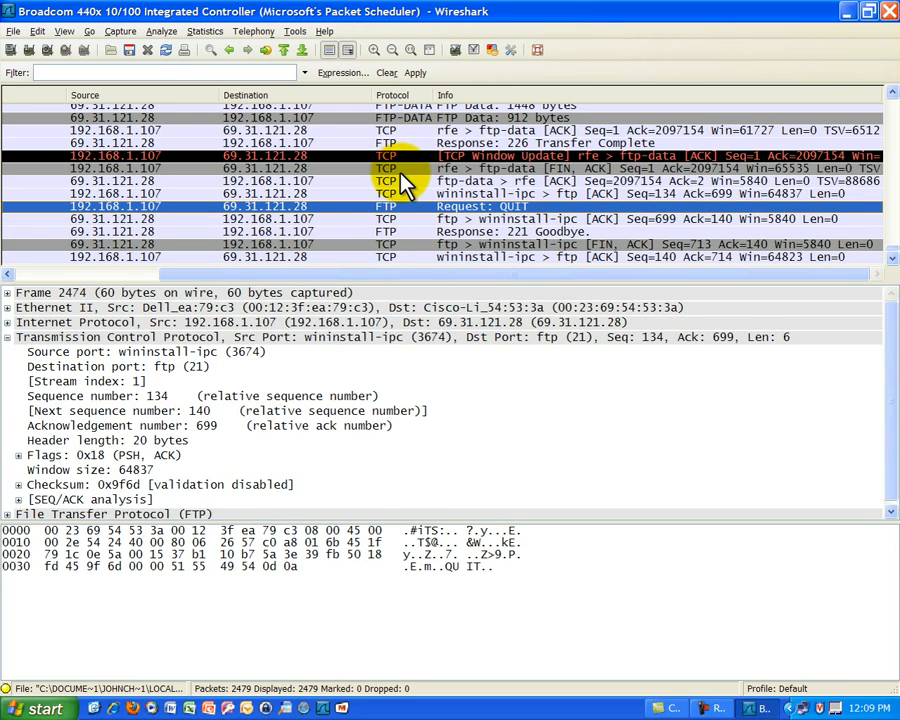
{"action": "key", "text": "Up"}
{"action": "key", "text": "Up"}
{"action": "key", "text": "Up"}
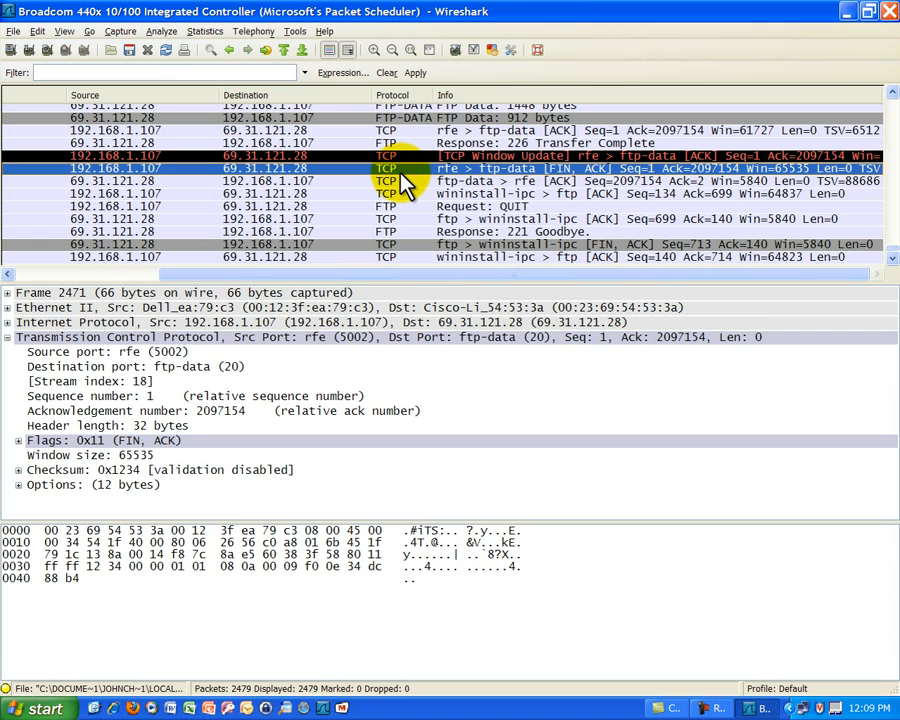
{"action": "key", "text": "Up"}
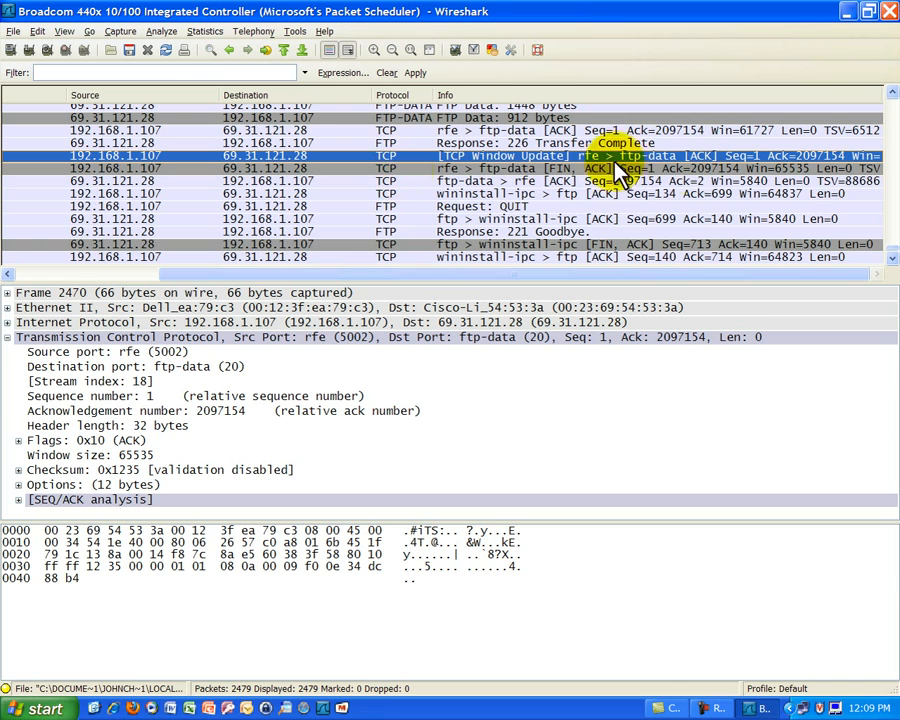
Return to the start of the capture and review the DNS query, DNS response and three TCP handshake packets.
{"action": "left_click_drag", "start_coordinate": [884, 245], "coordinate": [878, 90]}
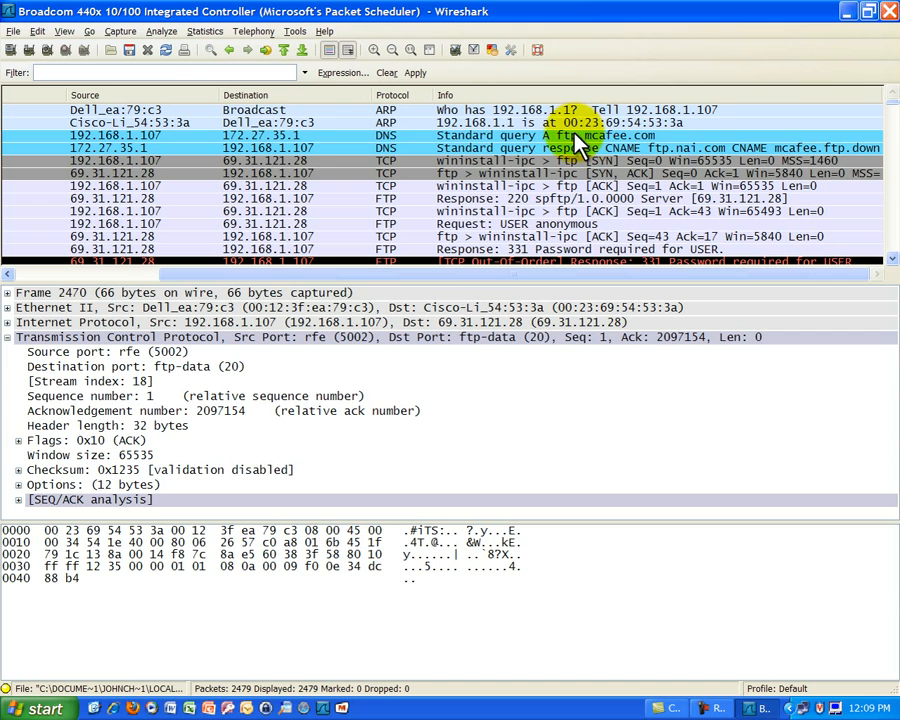
{"action": "left_click", "coordinate": [544, 134]}
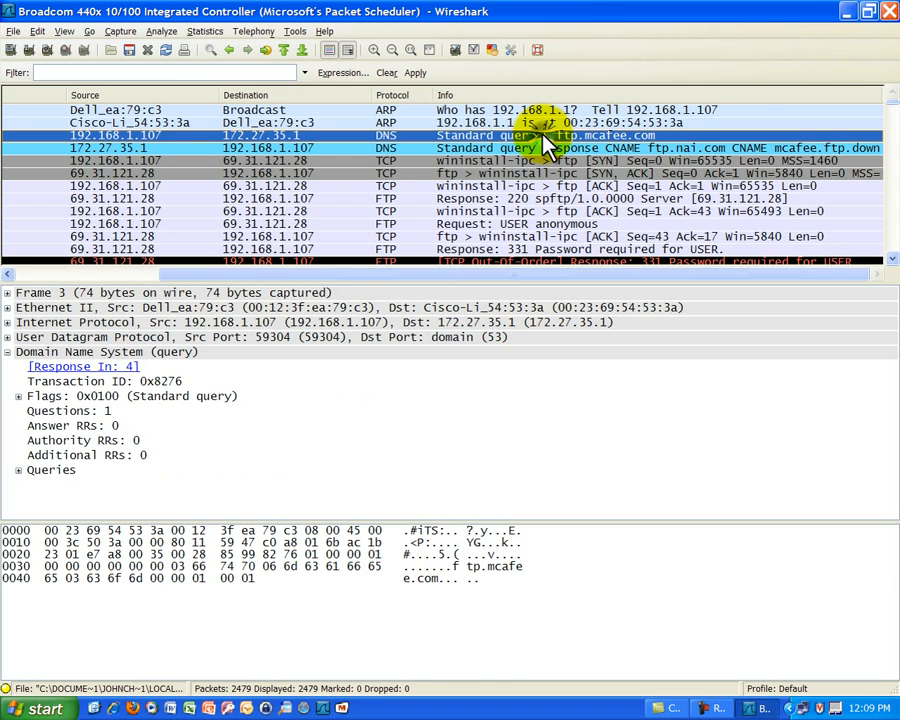
{"action": "left_click", "coordinate": [546, 148]}
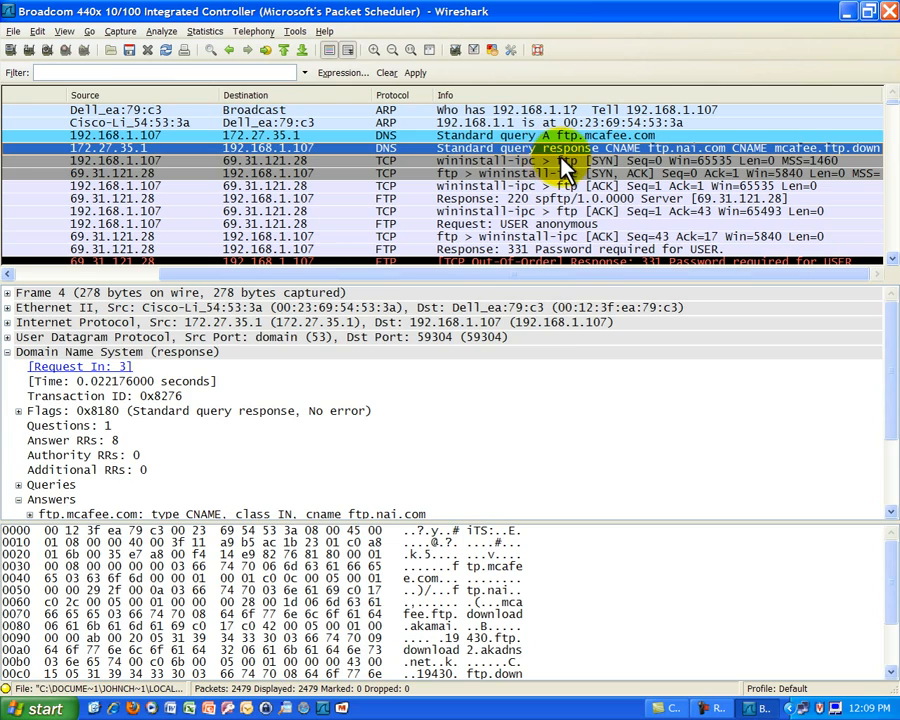
{"action": "left_click", "coordinate": [522, 160]}
{"action": "left_click", "coordinate": [500, 174]}
{"action": "left_click", "coordinate": [503, 186]}
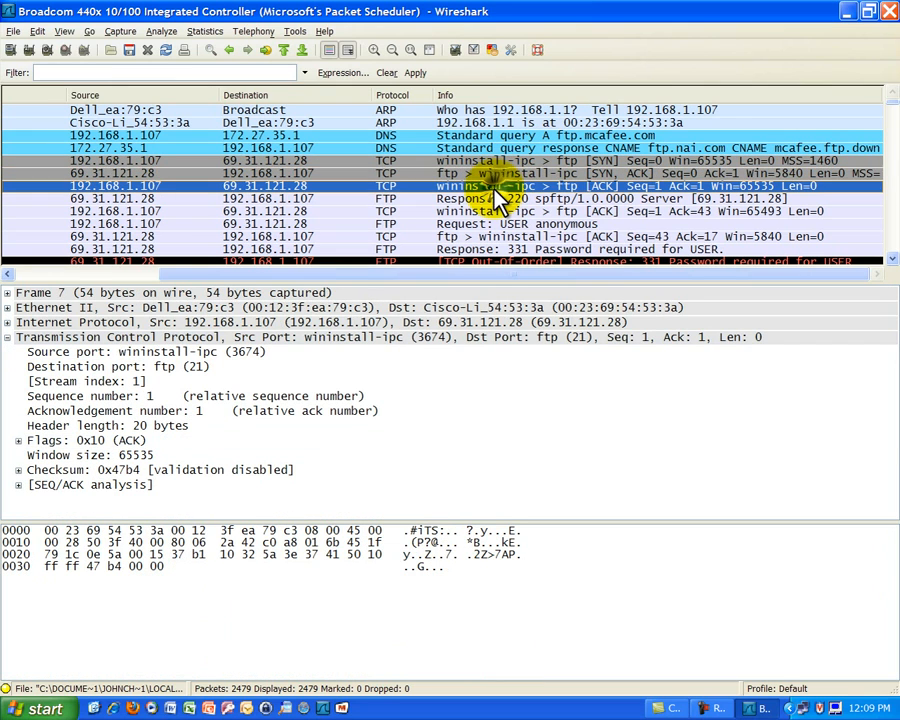
{"action": "left_click", "coordinate": [892, 260]}
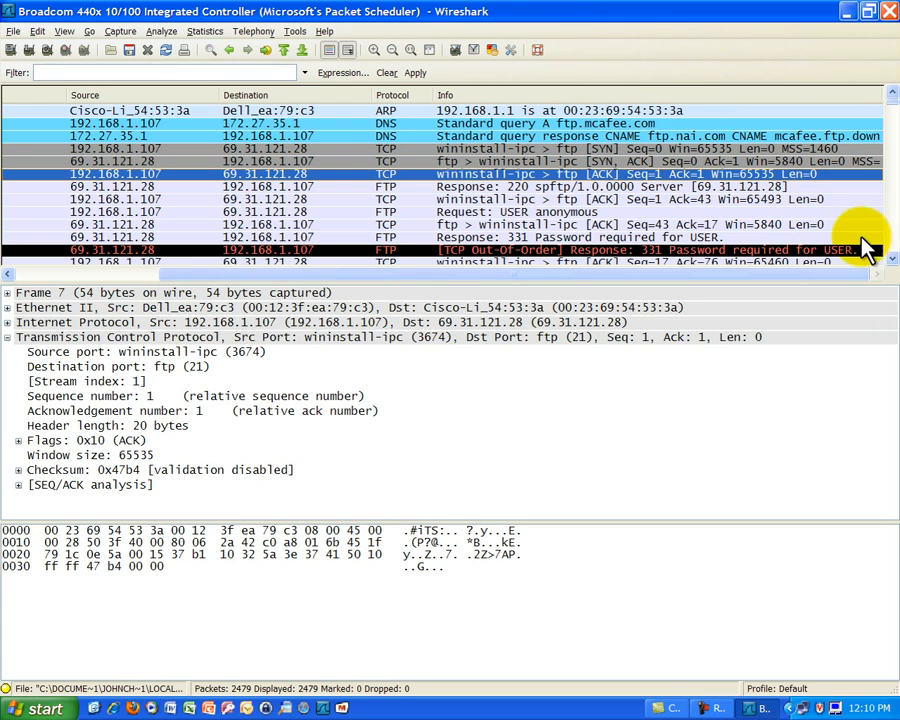
{"action": "left_click", "coordinate": [893, 95]}
{"action": "left_click_drag", "start_coordinate": [893, 103], "coordinate": [882, 70]}
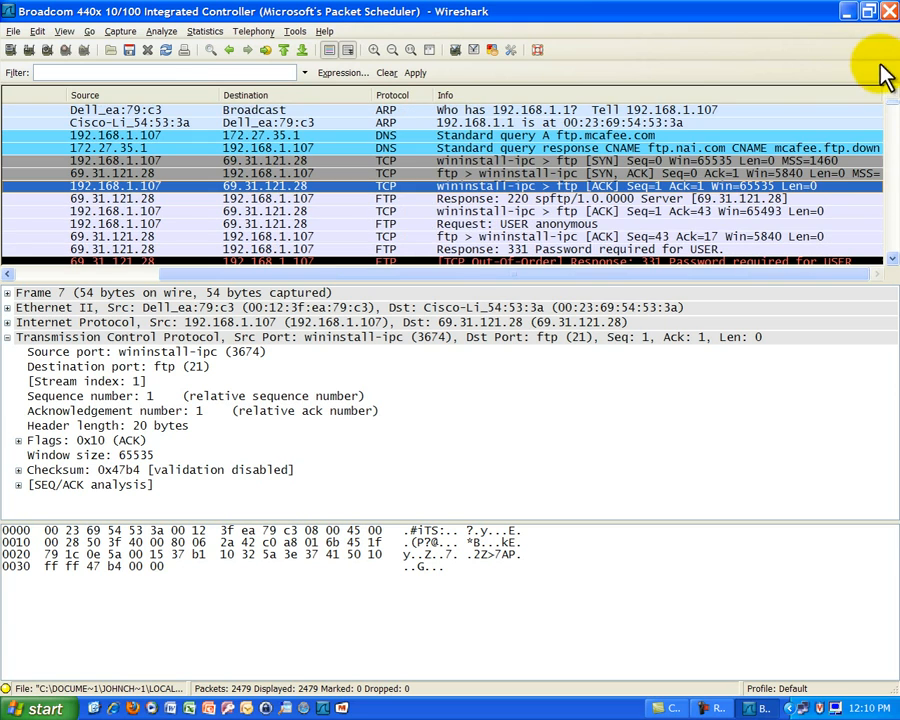